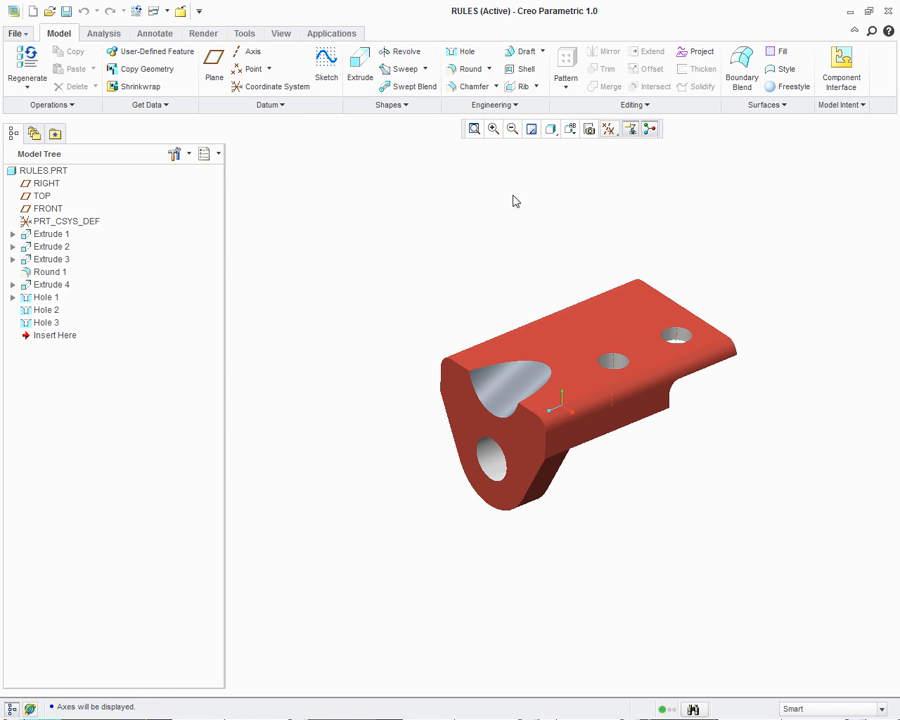
- Switch to the layer tree and create a new layer named HOLES
click(208, 154)
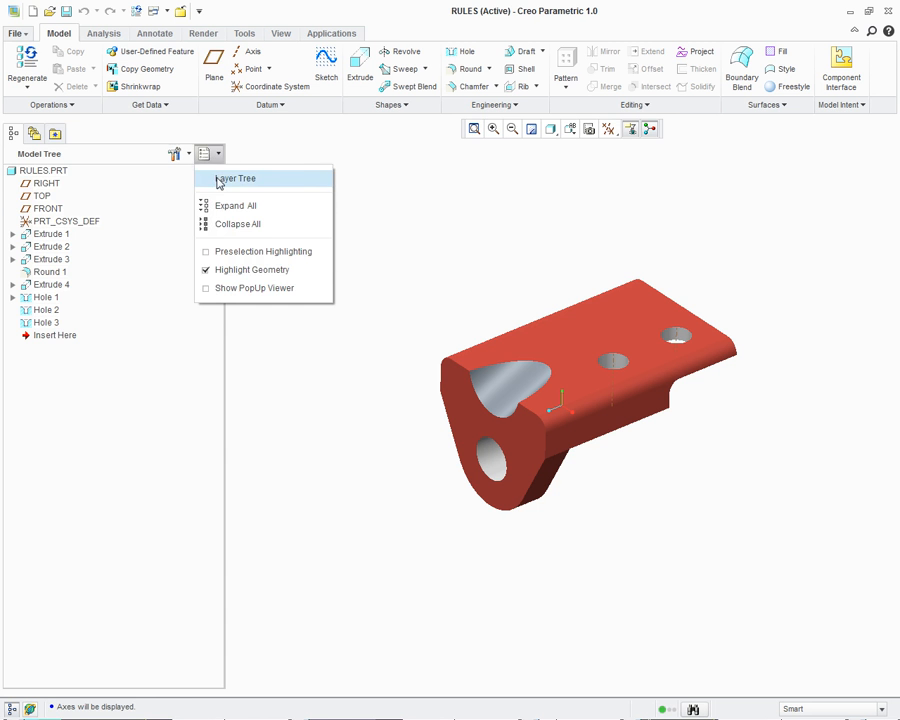
click(220, 179)
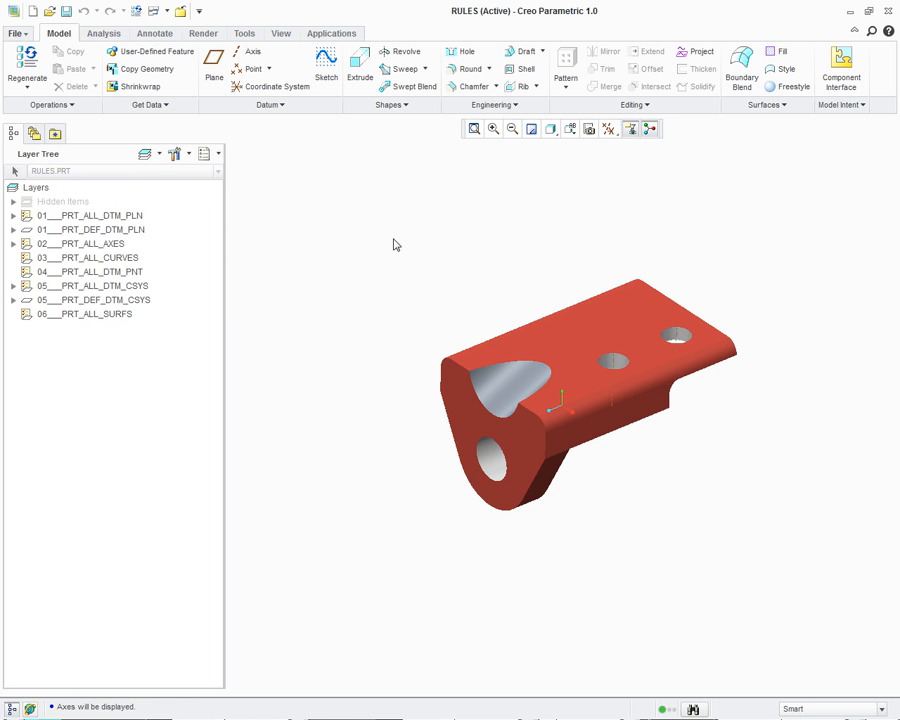
right_click(91, 362)
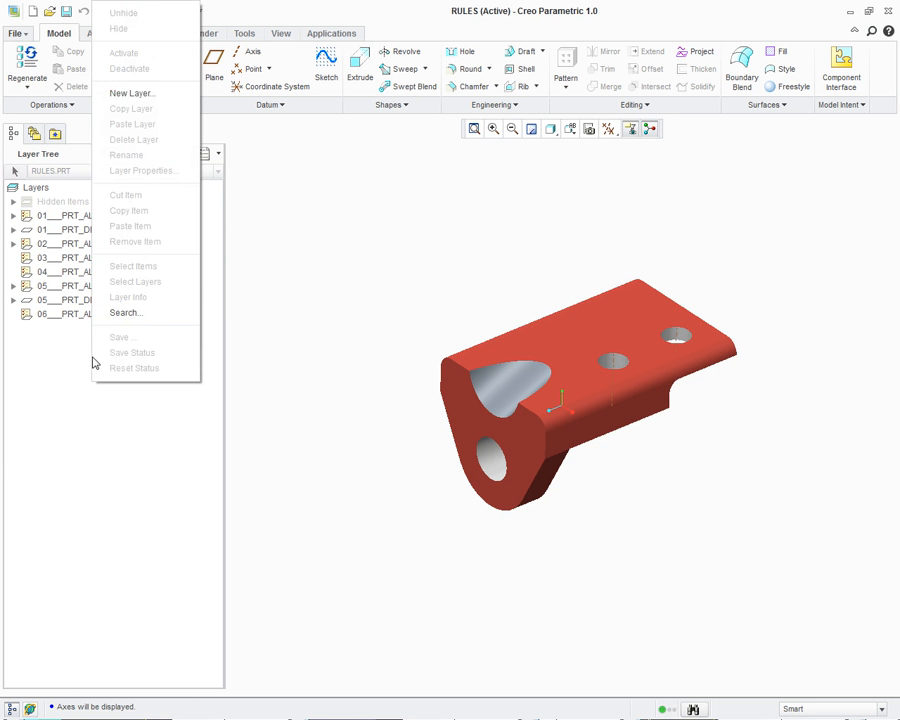
click(164, 94)
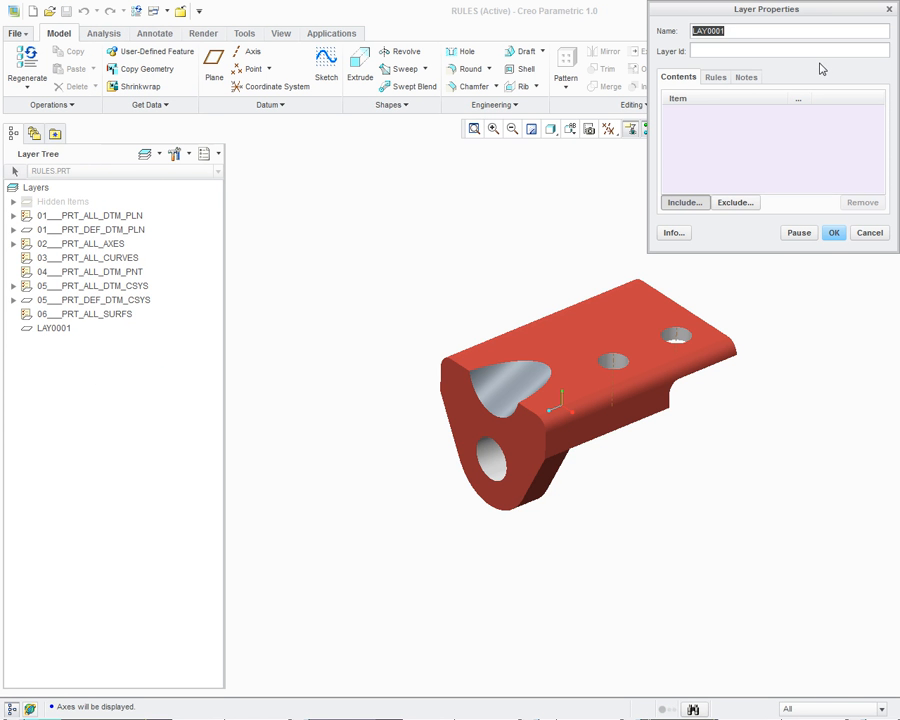
text(HOLES)
- Define a rule for the HOLES layer that collects features whose type is equal to Hole, previewing the matches before accepting
click(716, 78)
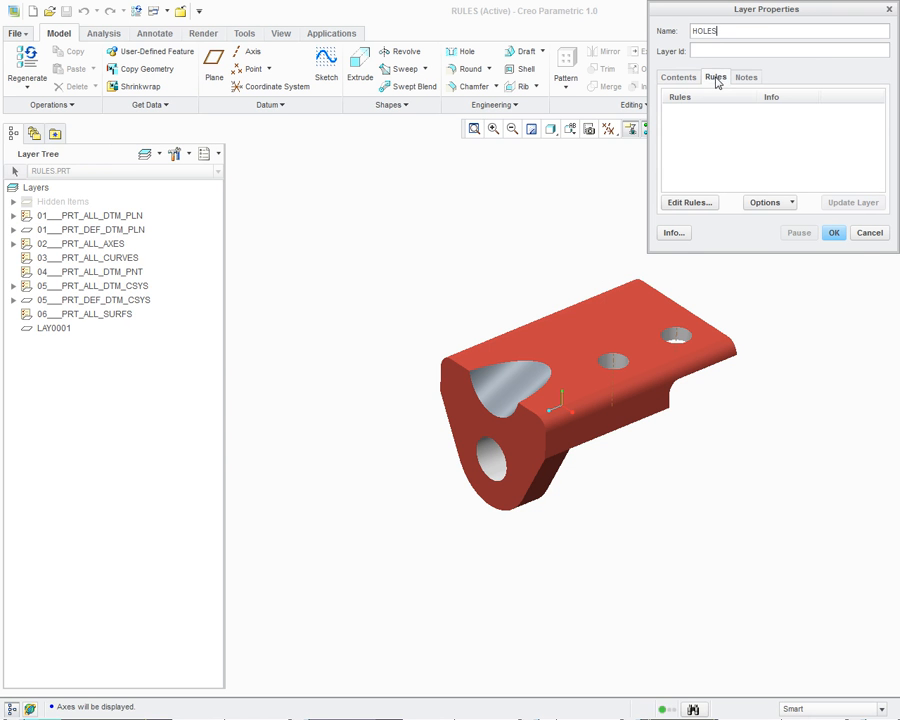
click(690, 202)
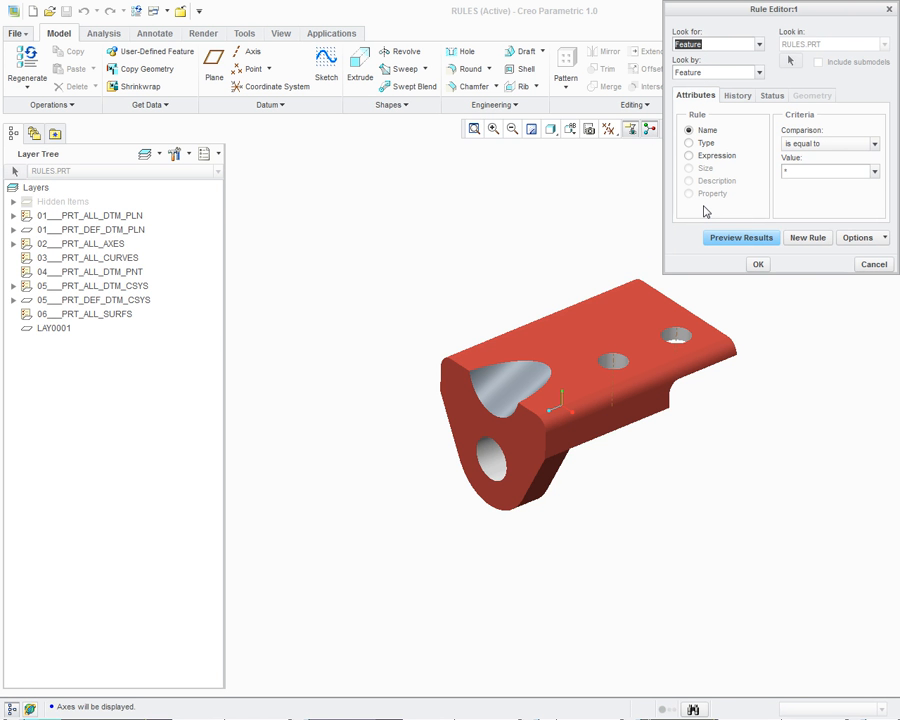
click(882, 238)
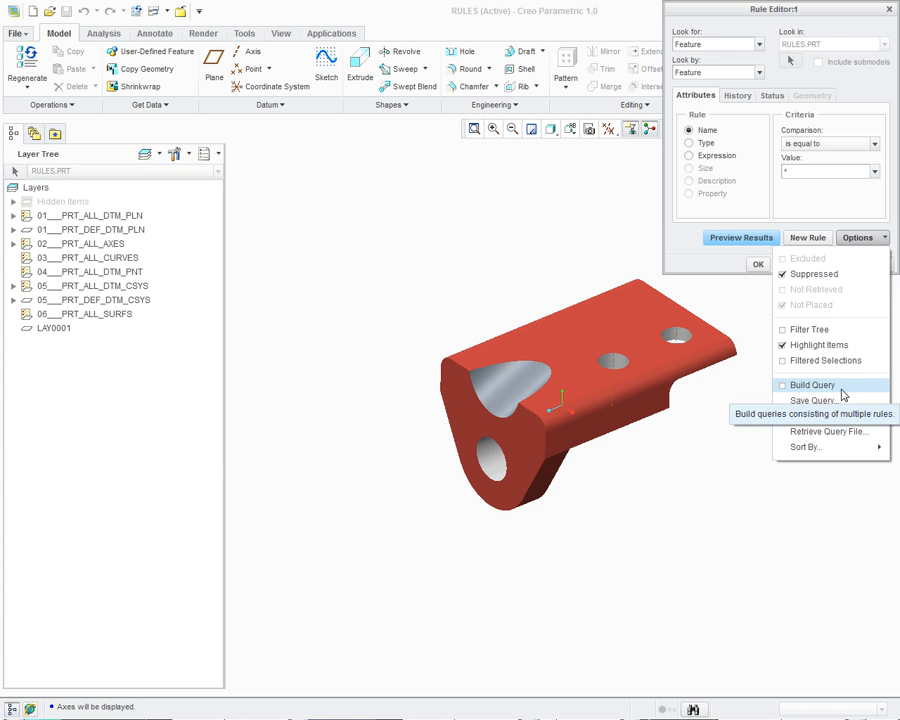
click(883, 240)
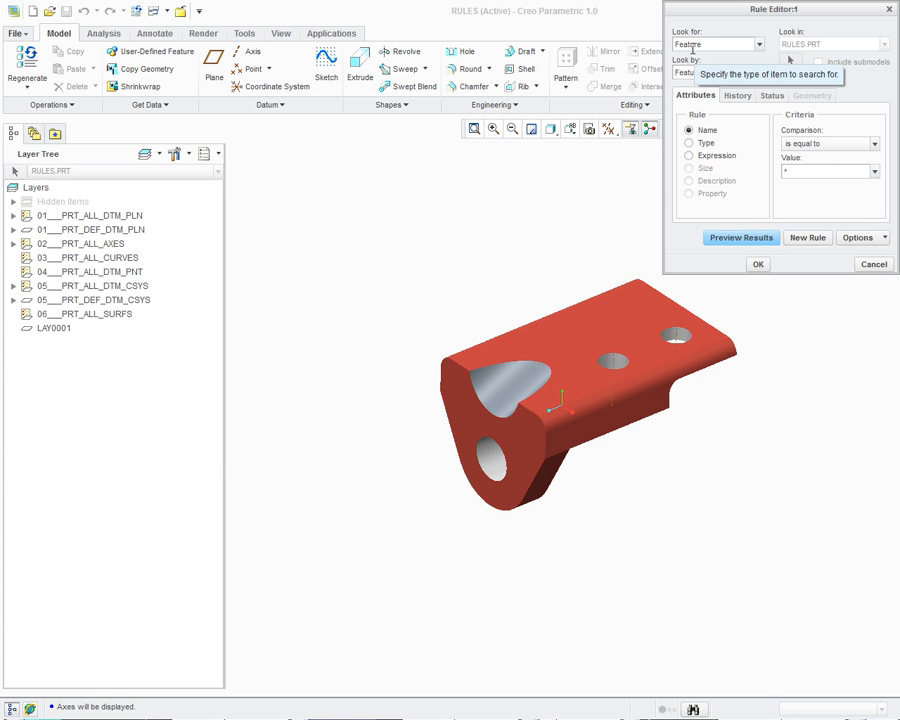
click(689, 143)
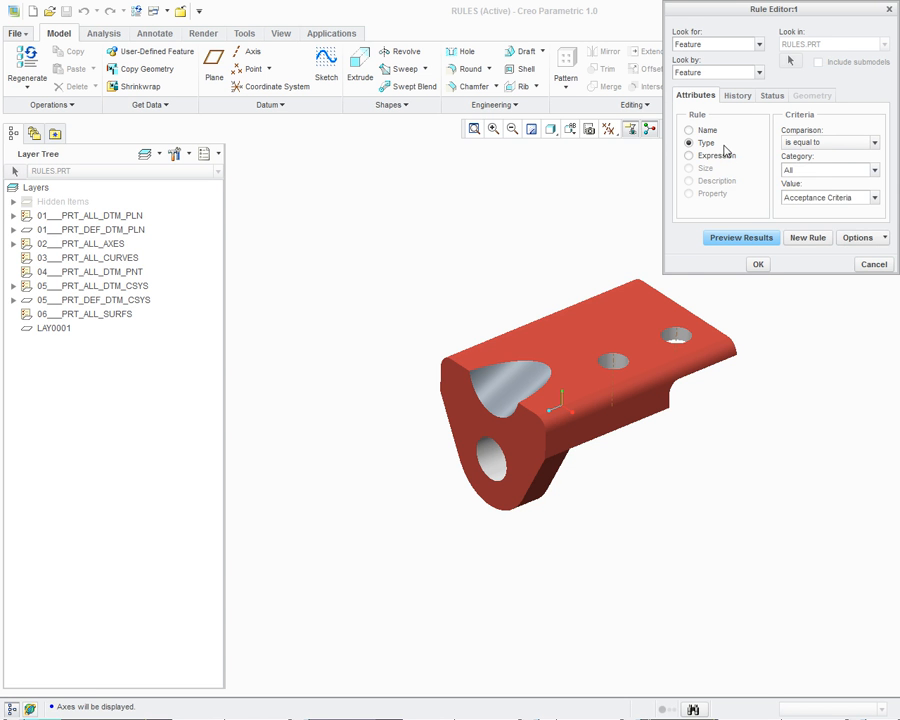
click(875, 198)
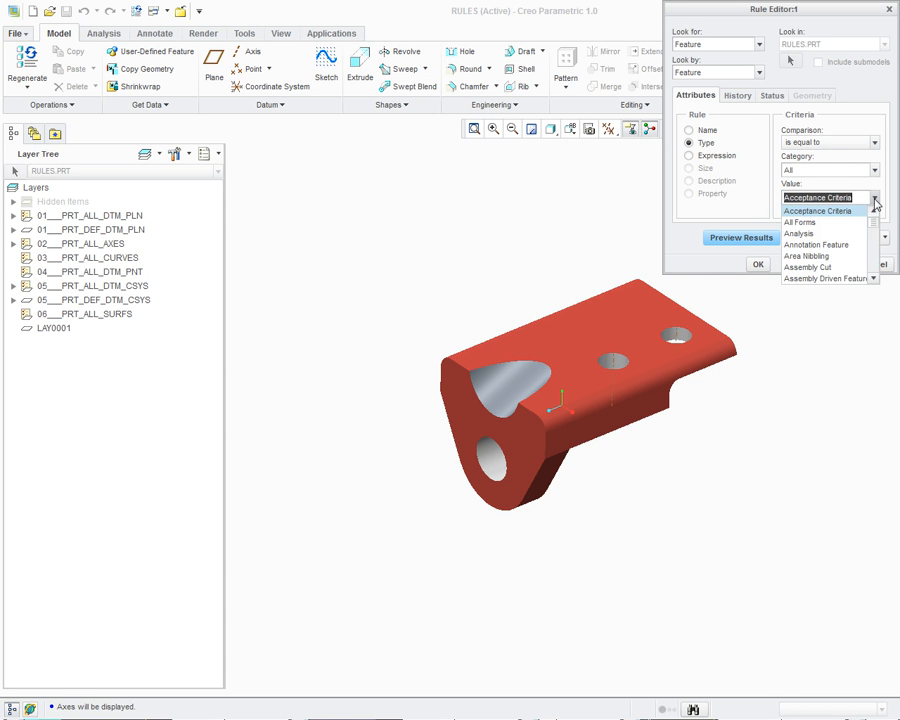
drag(873, 212, 873, 245)
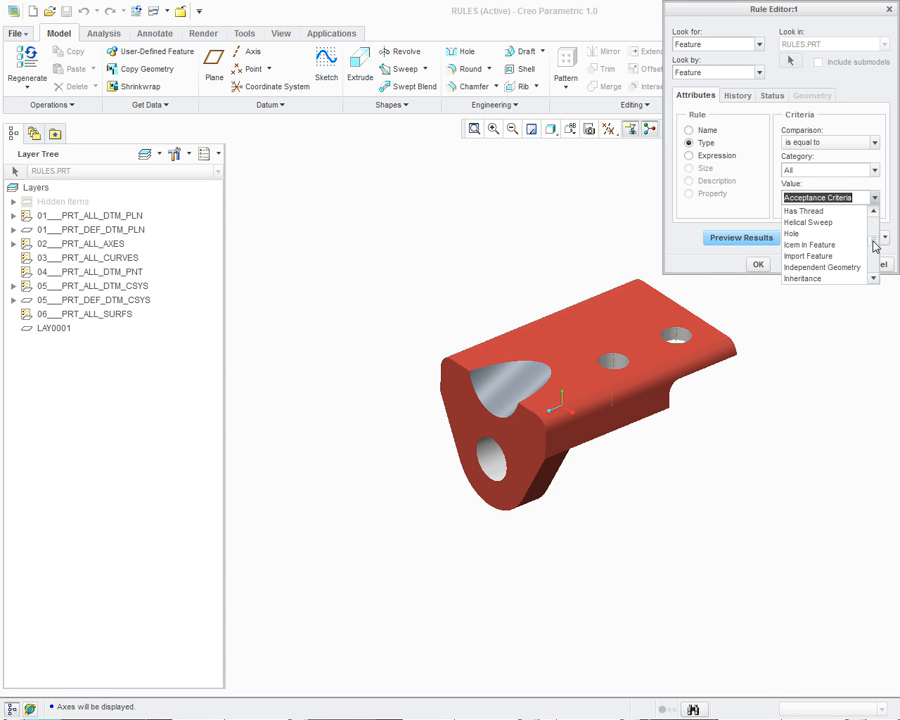
click(801, 233)
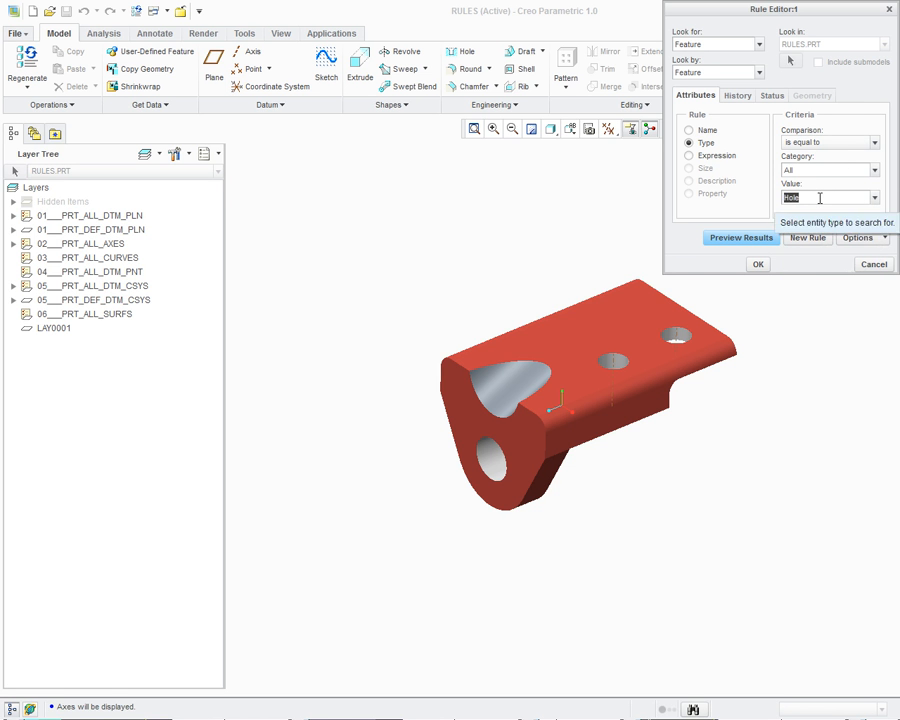
click(765, 239)
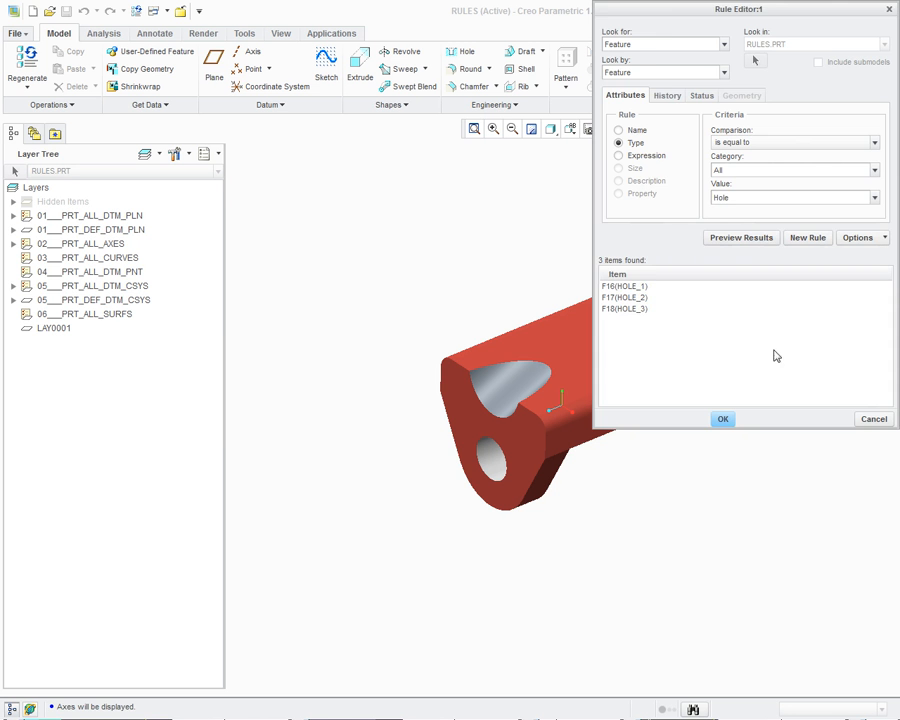
click(723, 419)
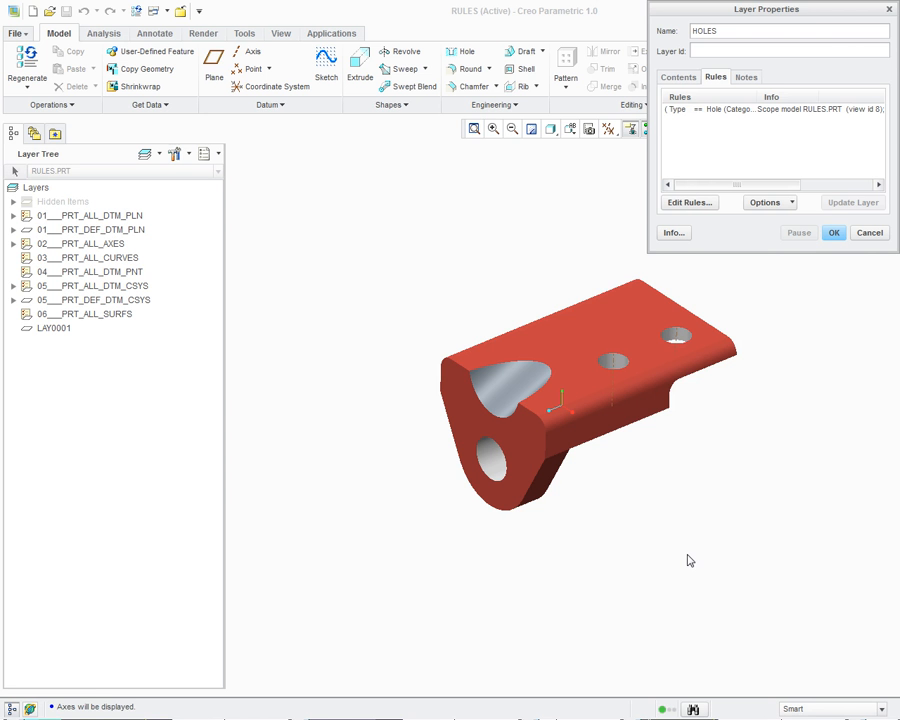
- Make the HOLES layer's rule associative and hide the finished layer
click(770, 203)
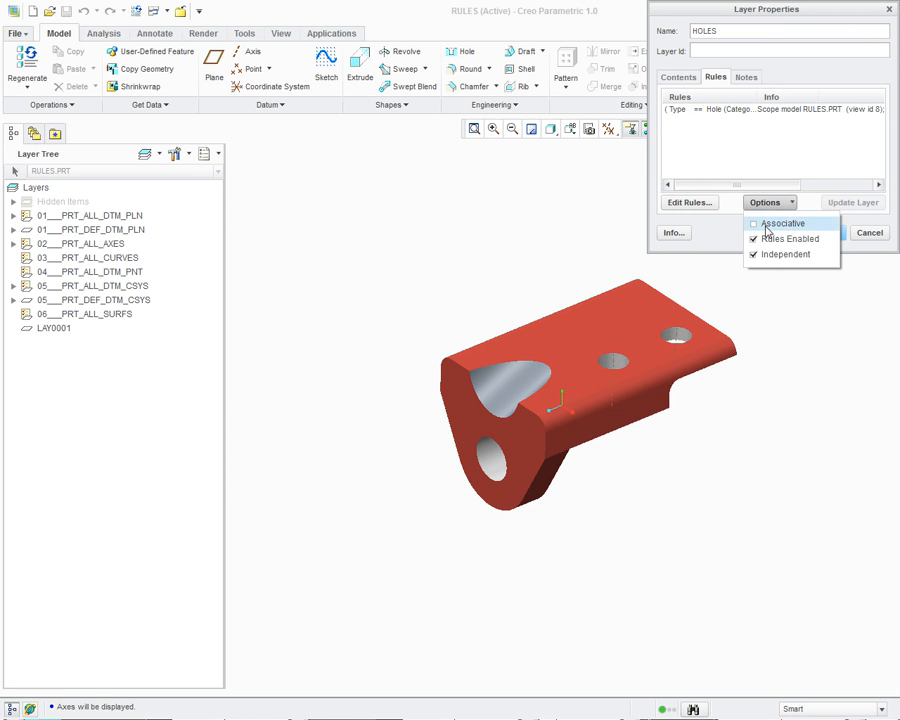
click(768, 226)
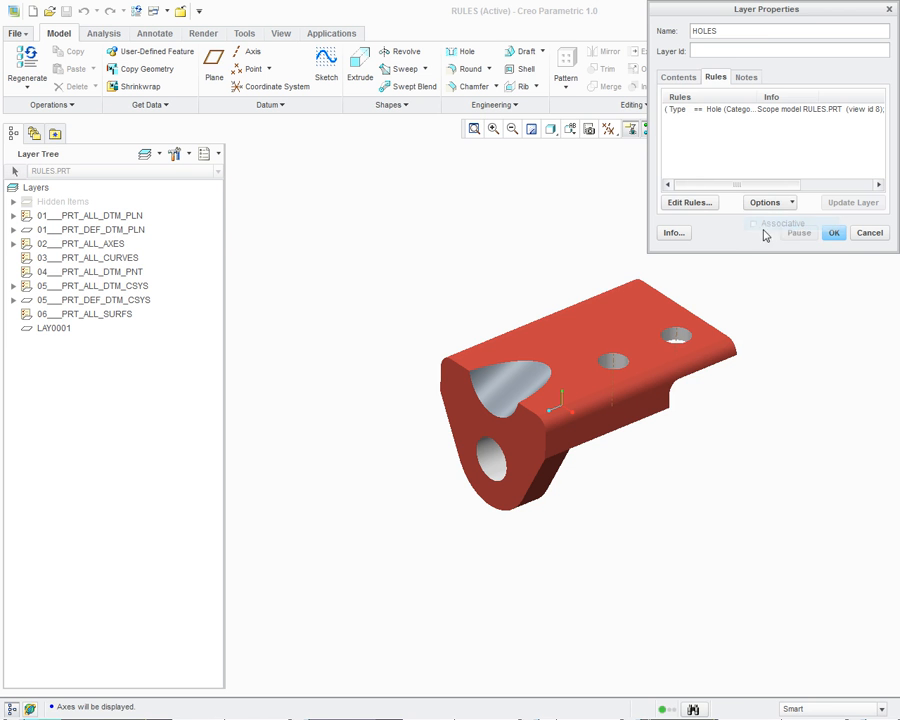
click(835, 234)
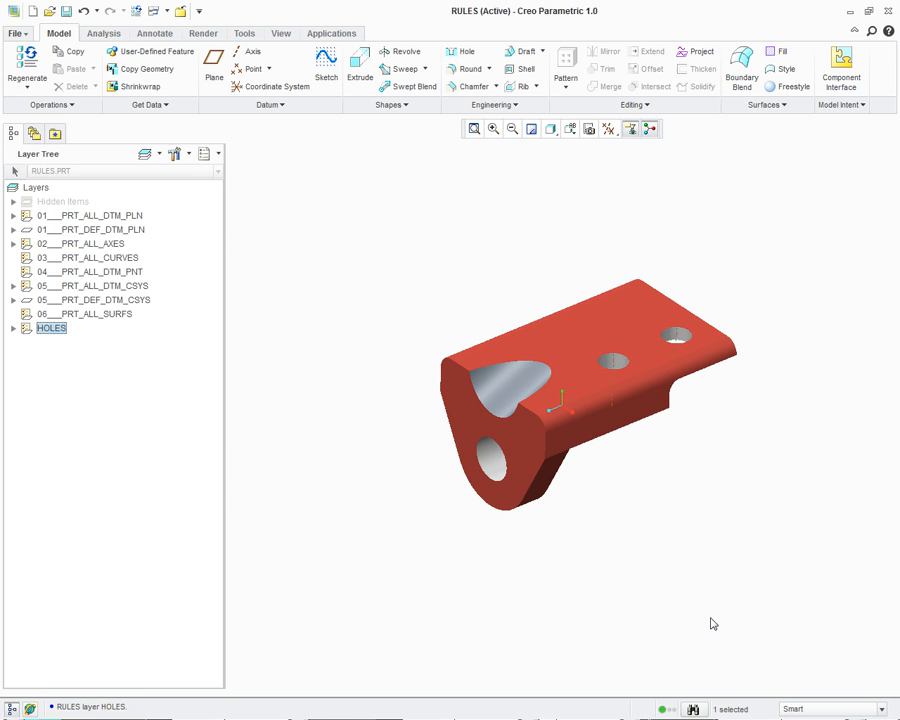
right_click(50, 334)
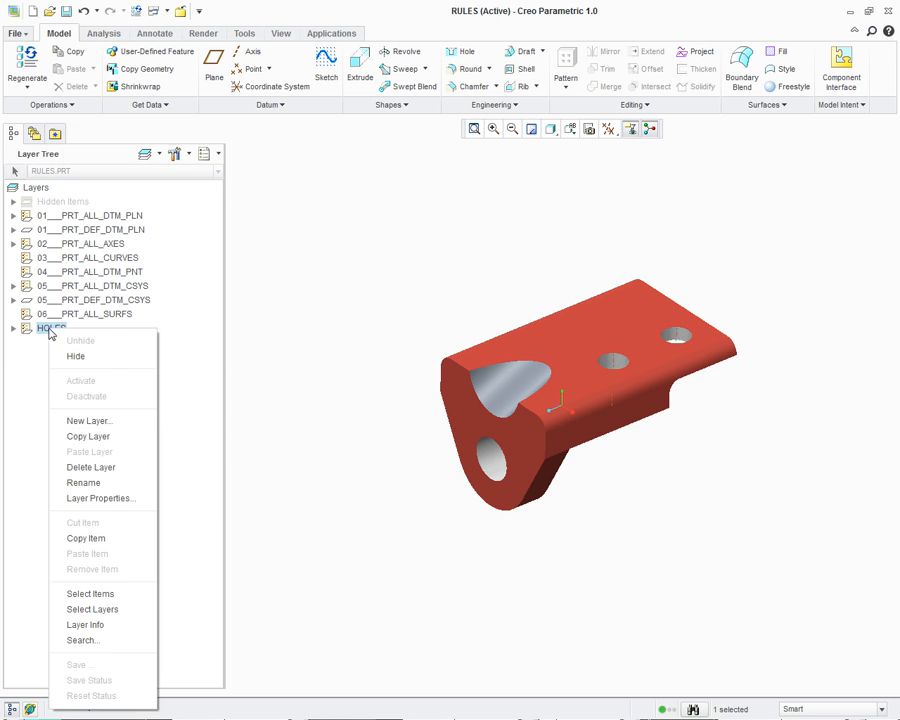
click(75, 356)
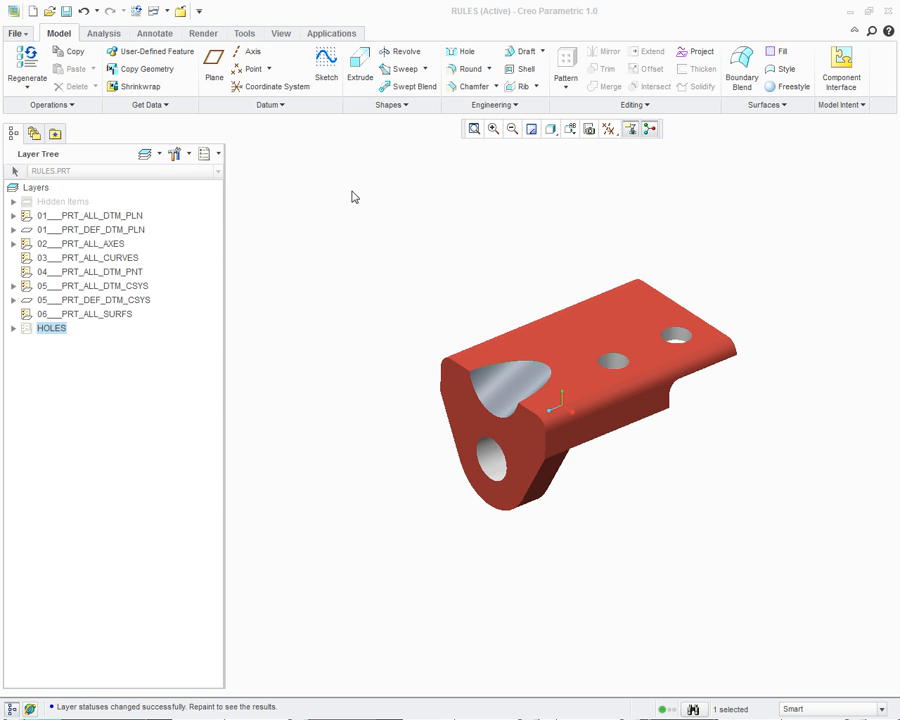
- Return to the model tree and mirror Hole 2 and Hole 3 about the RIGHT datum plane
click(219, 154)
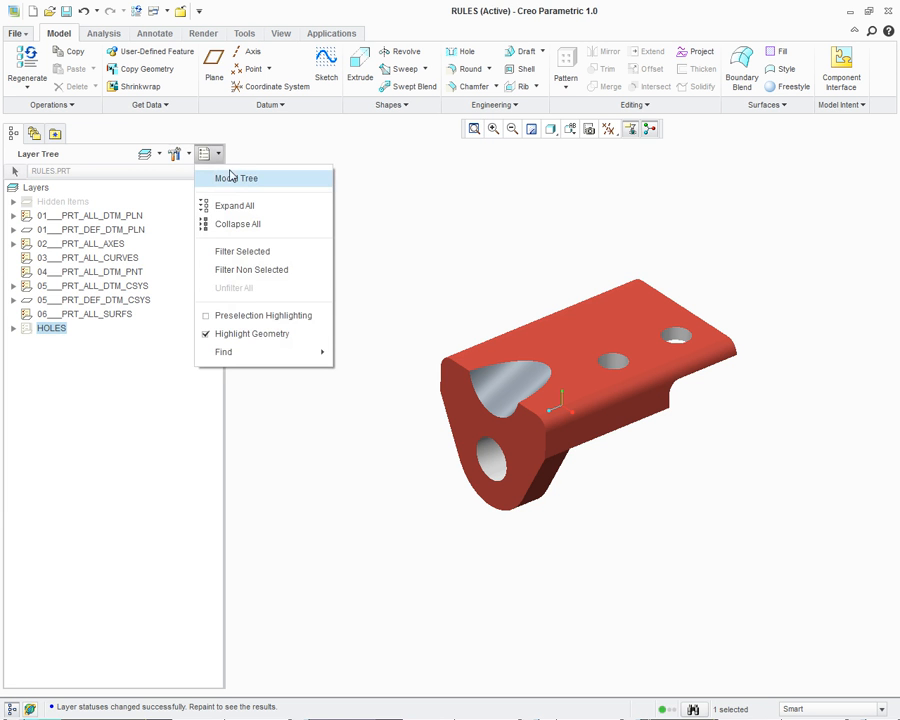
click(232, 180)
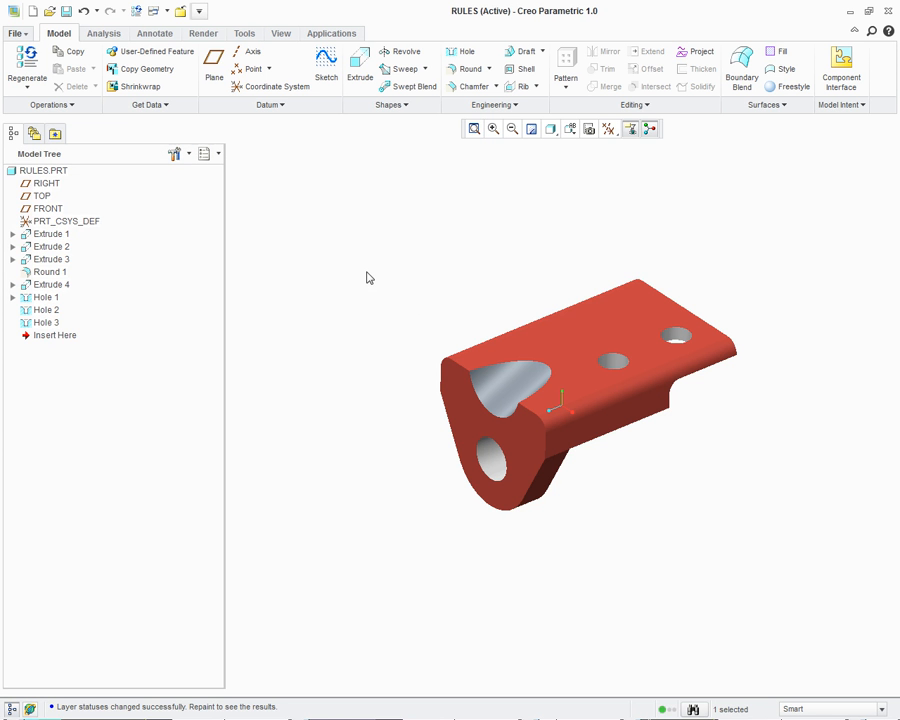
click(46, 310)
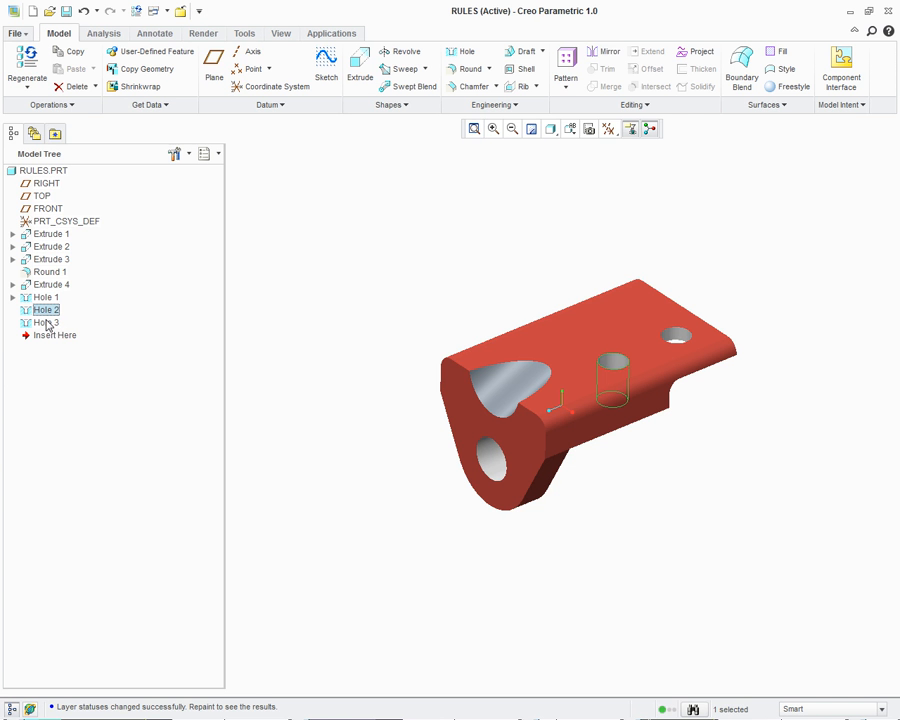
ctrl+click(46, 323)
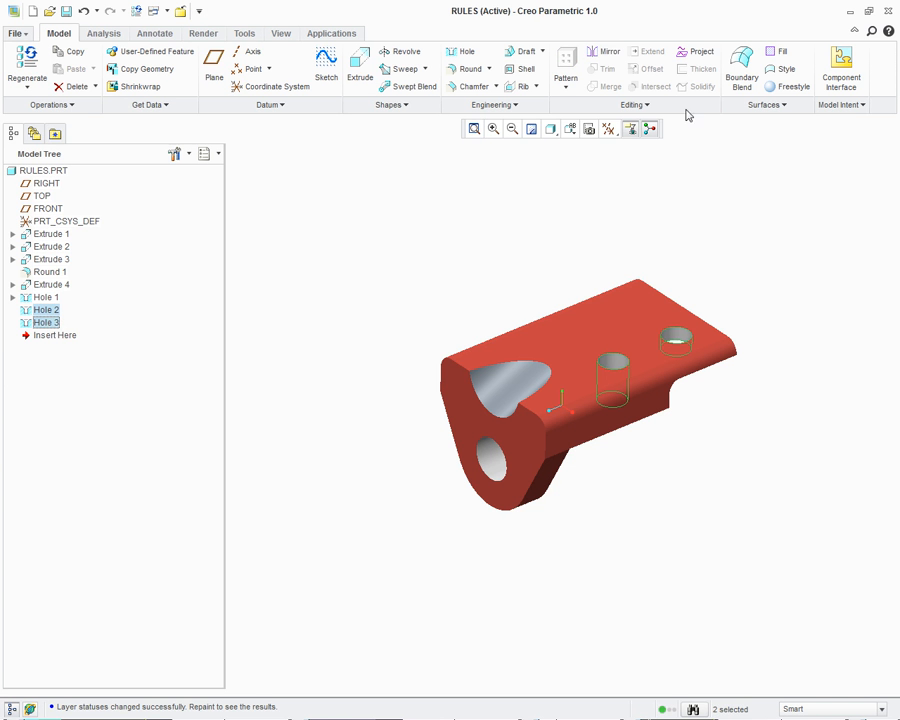
click(605, 53)
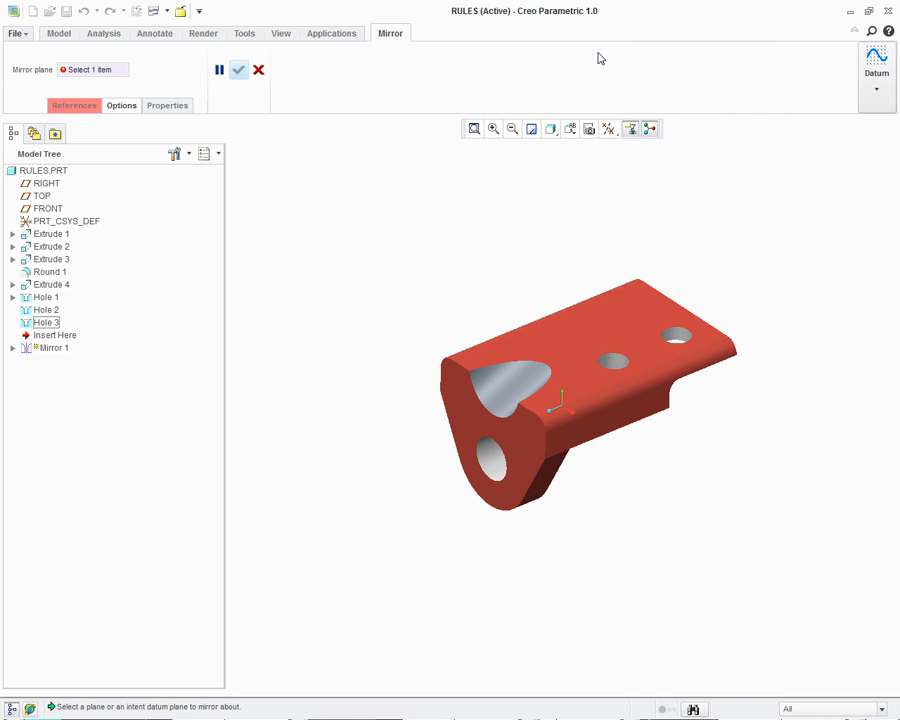
click(44, 185)
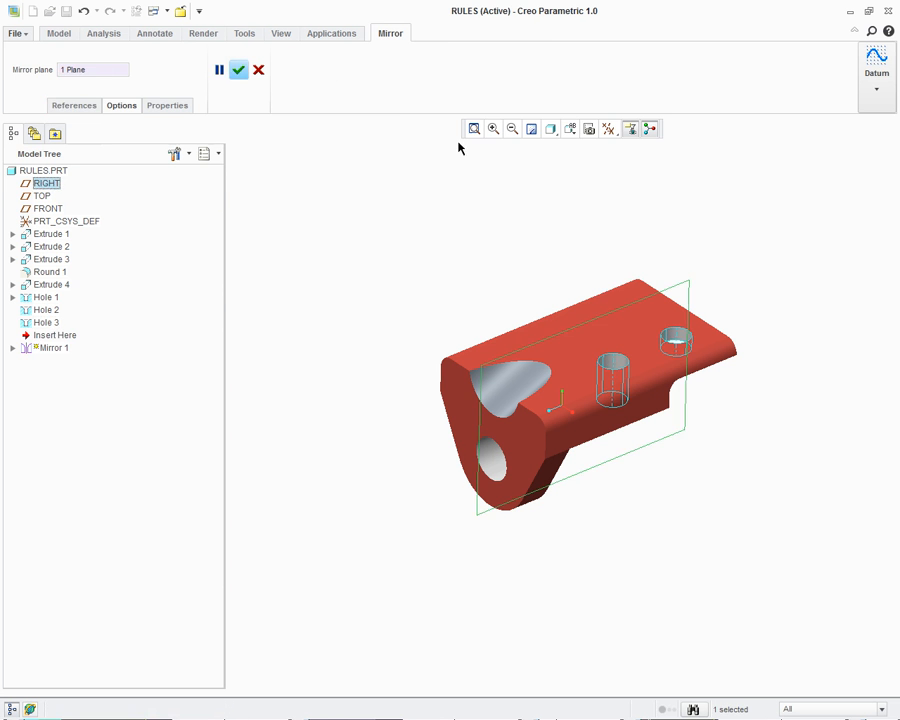
click(239, 72)
- Examine the contents of the HOLES layer in the layer tree and regenerate the part
click(214, 153)
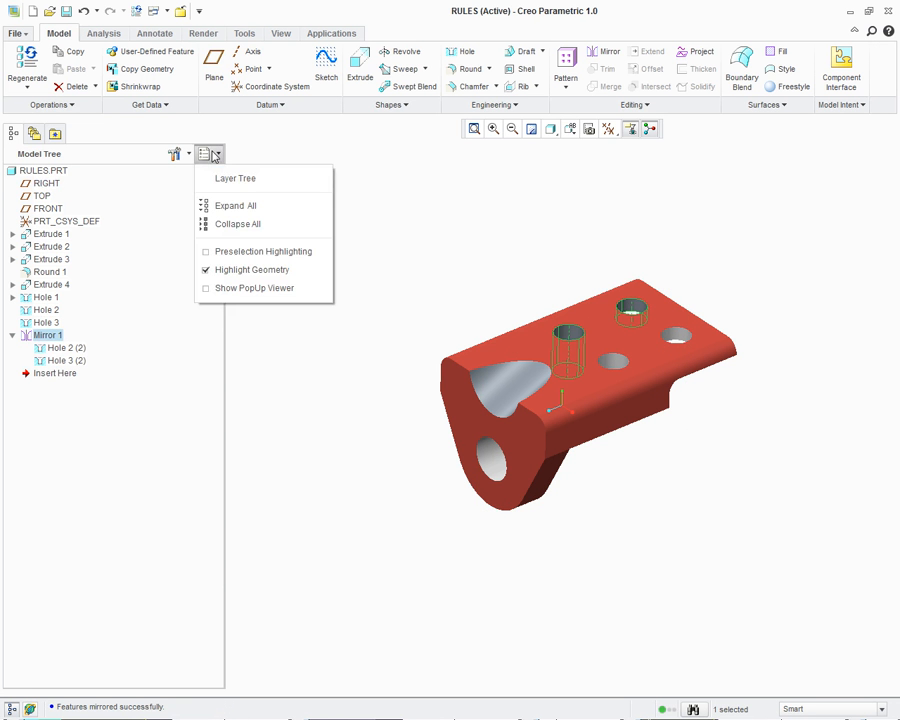
click(222, 180)
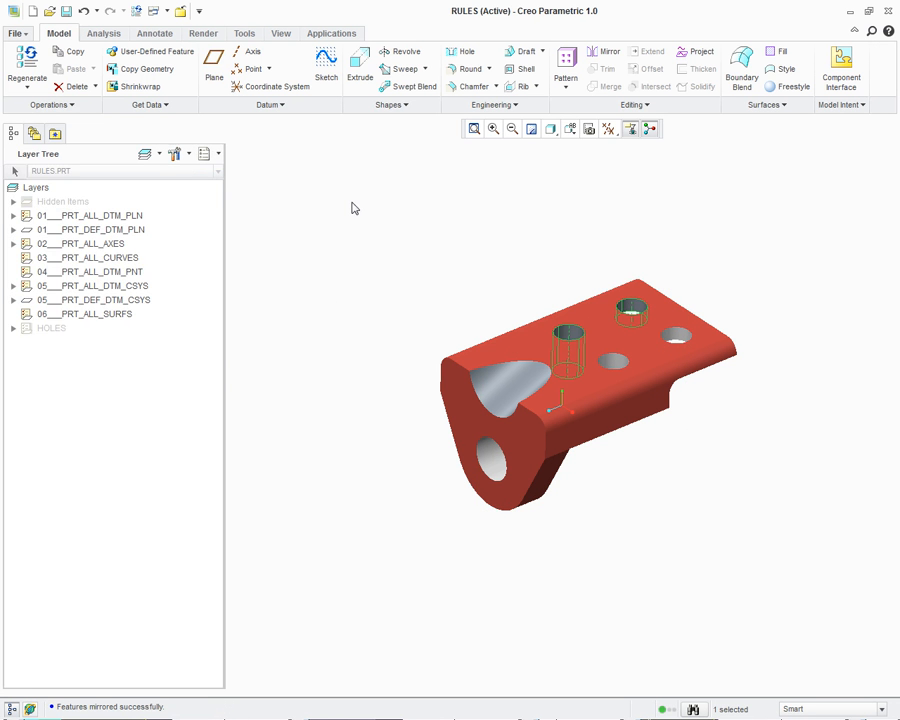
click(13, 328)
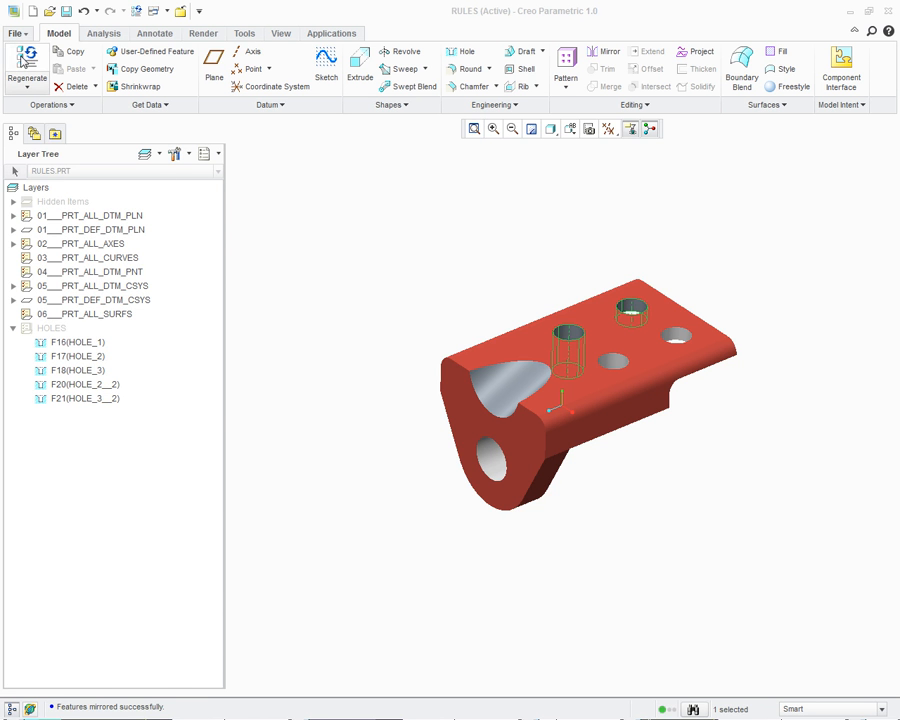
click(24, 62)
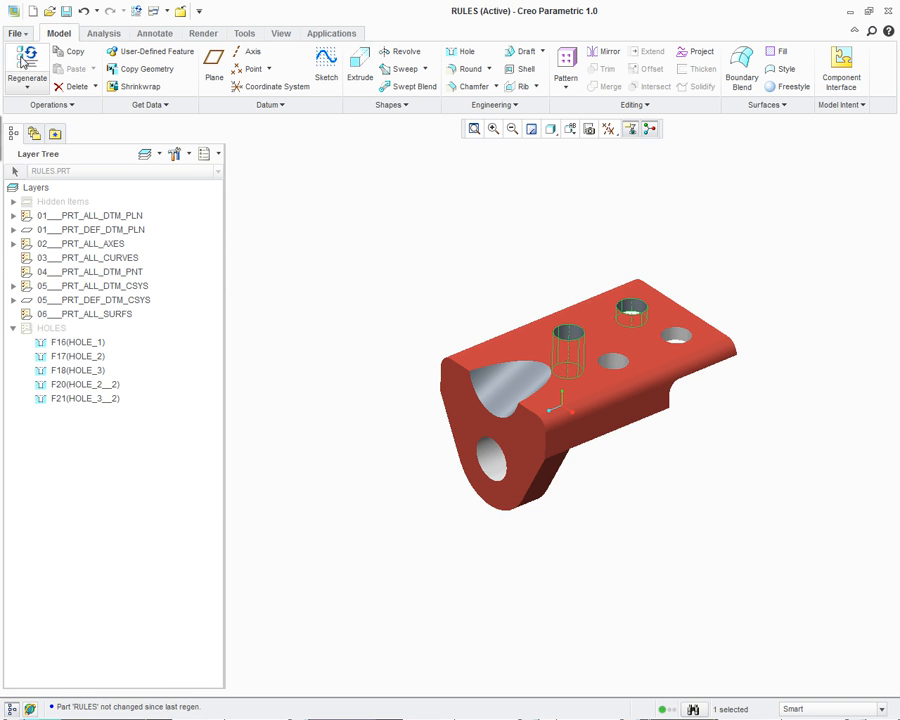
- Unhide the HOLES layer, hide it again, and repaint the view to refresh the hole axes display
right_click(56, 328)
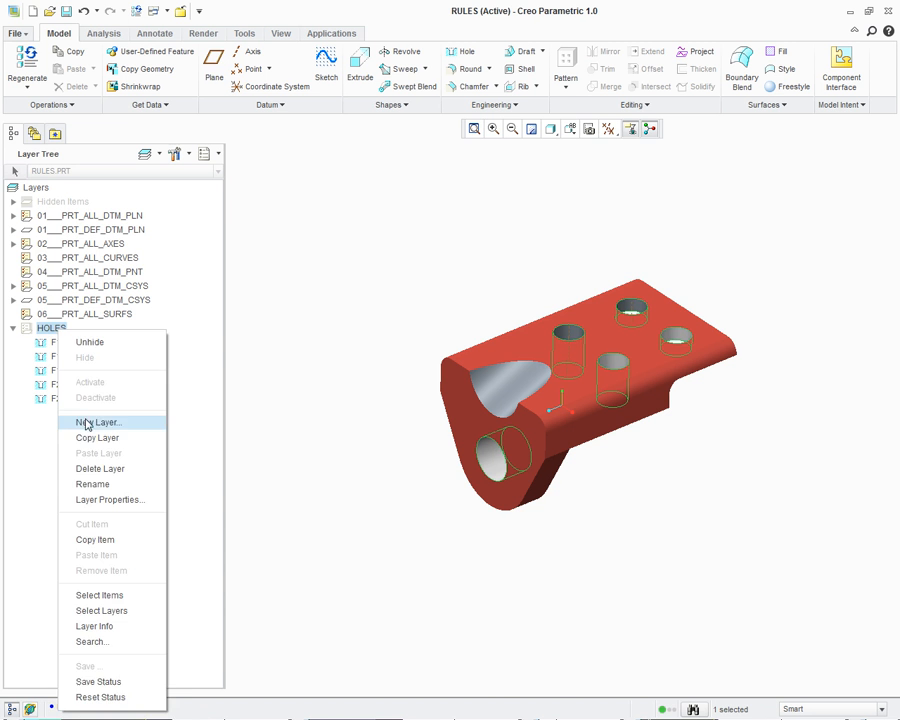
click(92, 341)
right_click(56, 332)
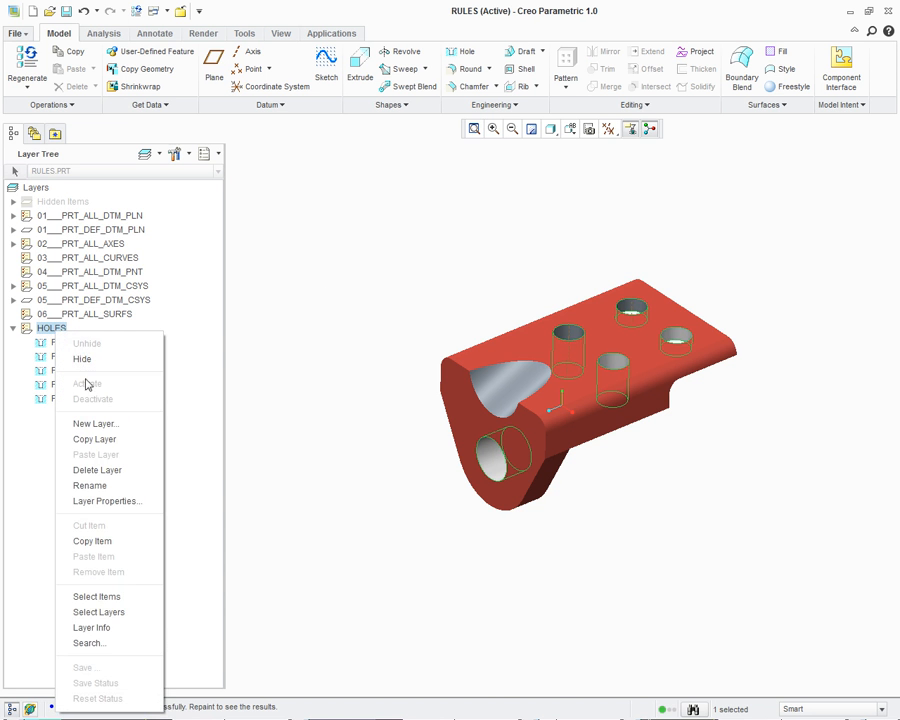
click(86, 357)
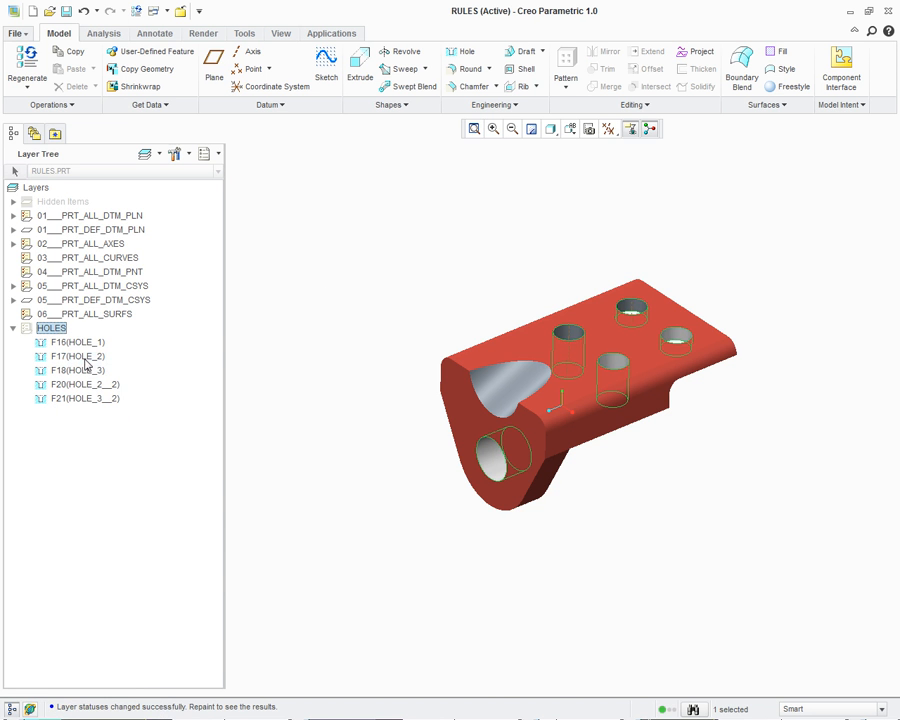
click(532, 131)
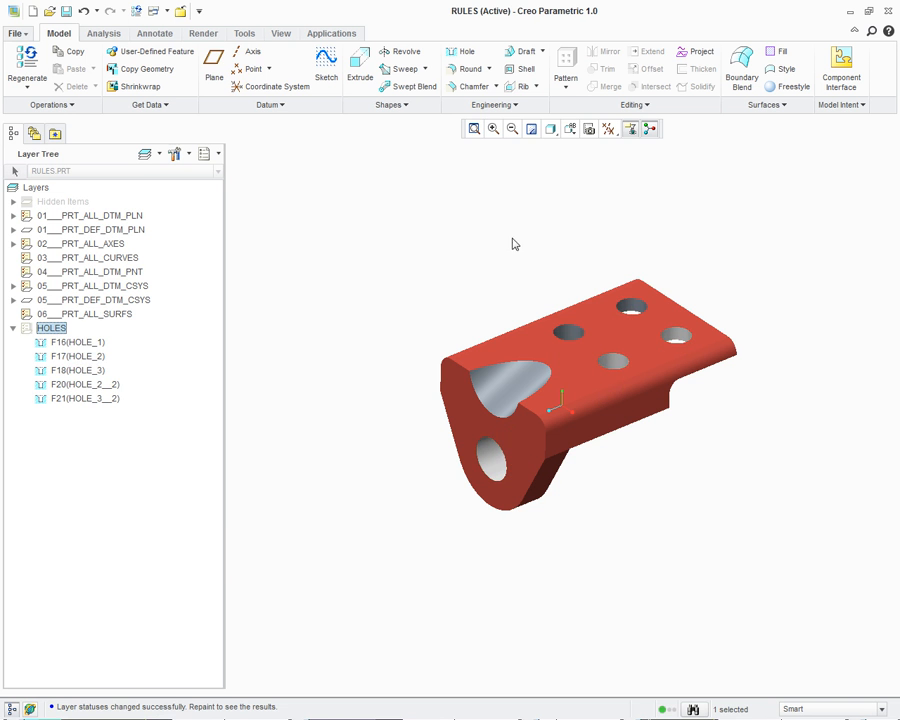
- Close the RULES part and open the rules.asm assembly from the Rule_Layers folder
click(182, 15)
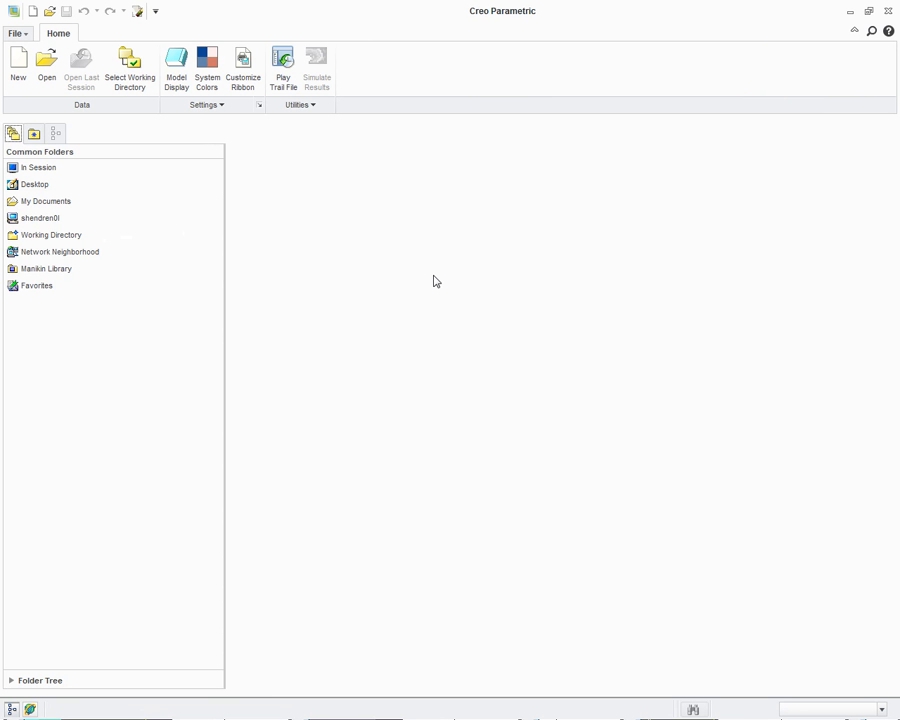
click(47, 62)
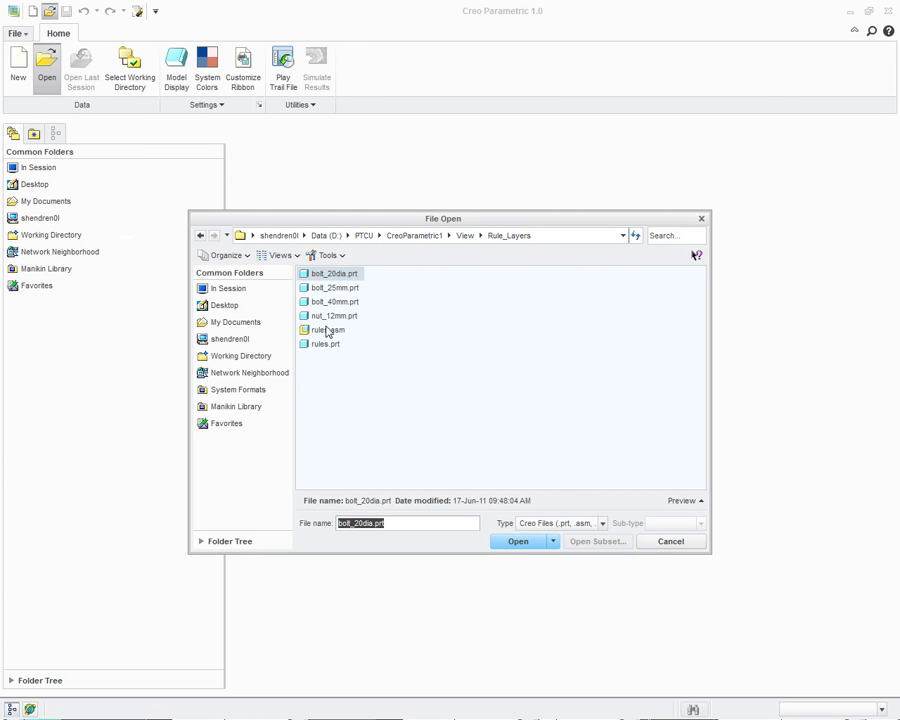
double_click(327, 330)
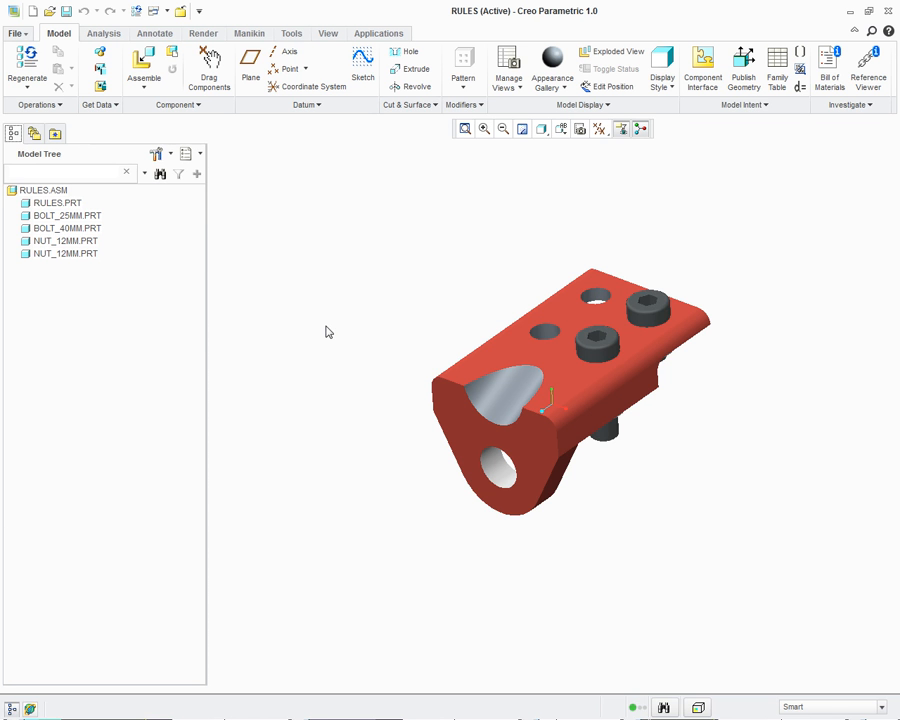
- Display the assembly's layer tree and create a new layer named HARDWARE
click(187, 154)
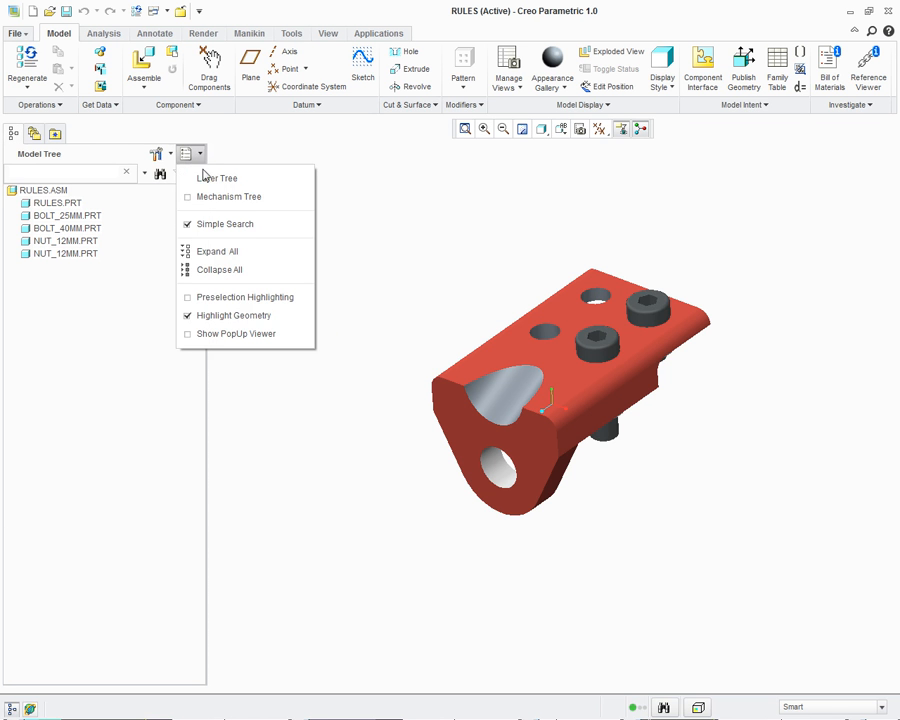
click(209, 178)
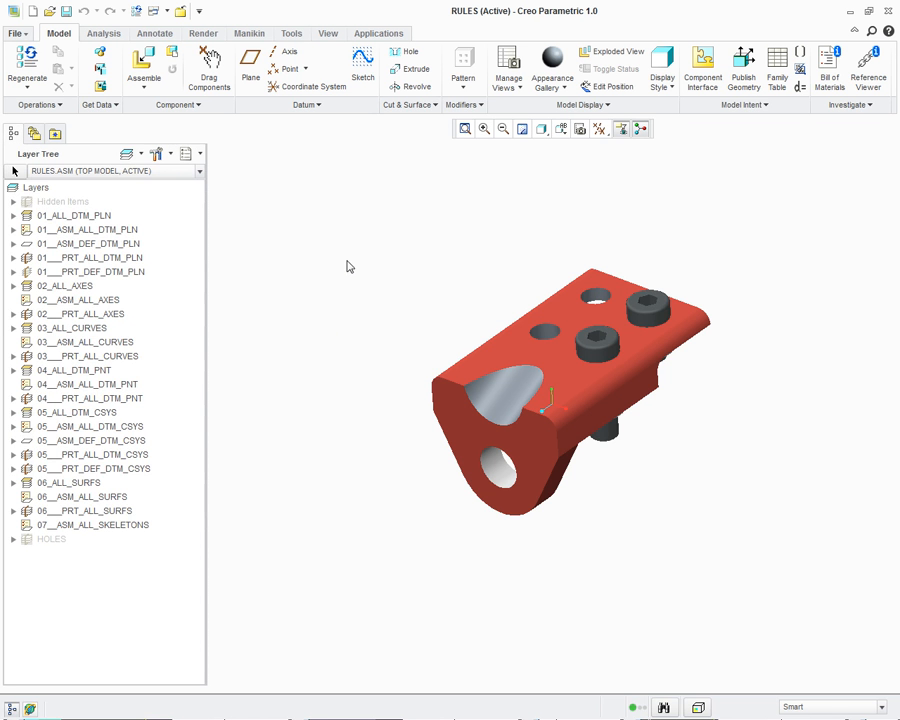
right_click(155, 302)
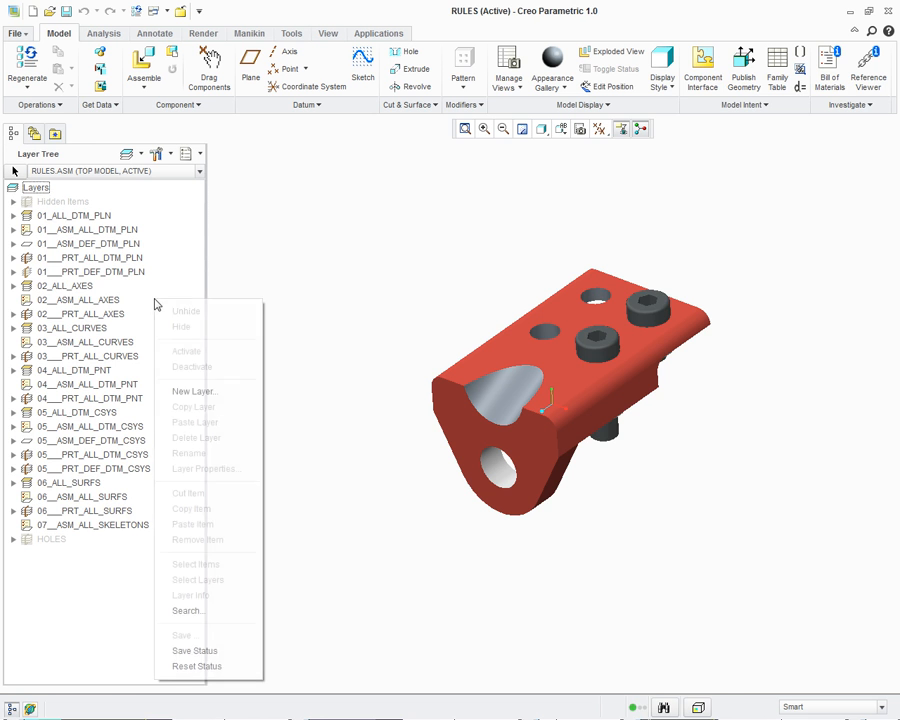
click(193, 391)
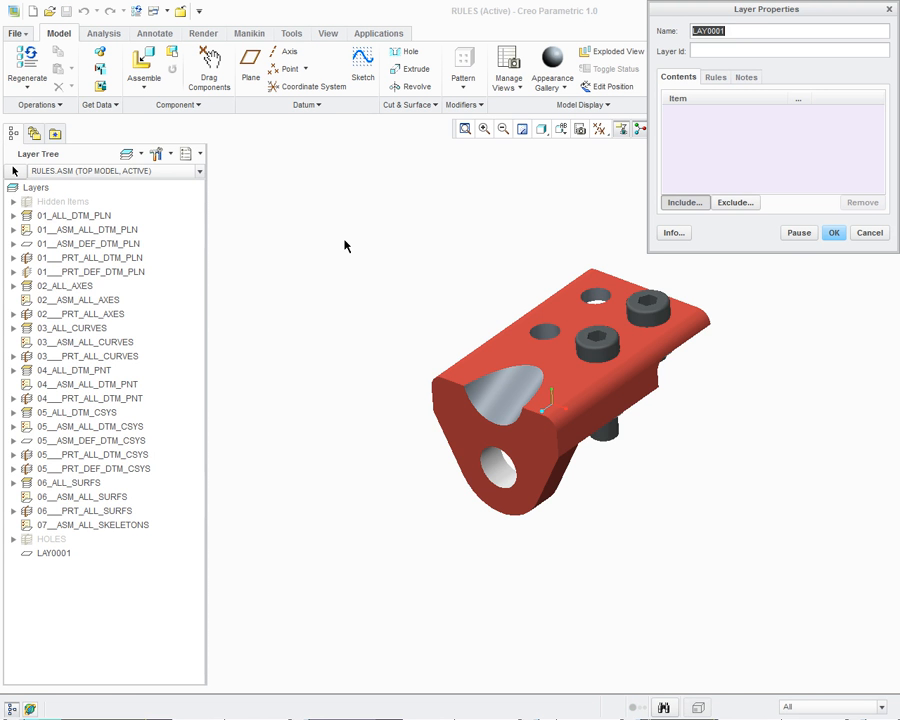
text(HARDWARE)
- Open the HARDWARE layer's rules for editing and enable Build Query
click(723, 80)
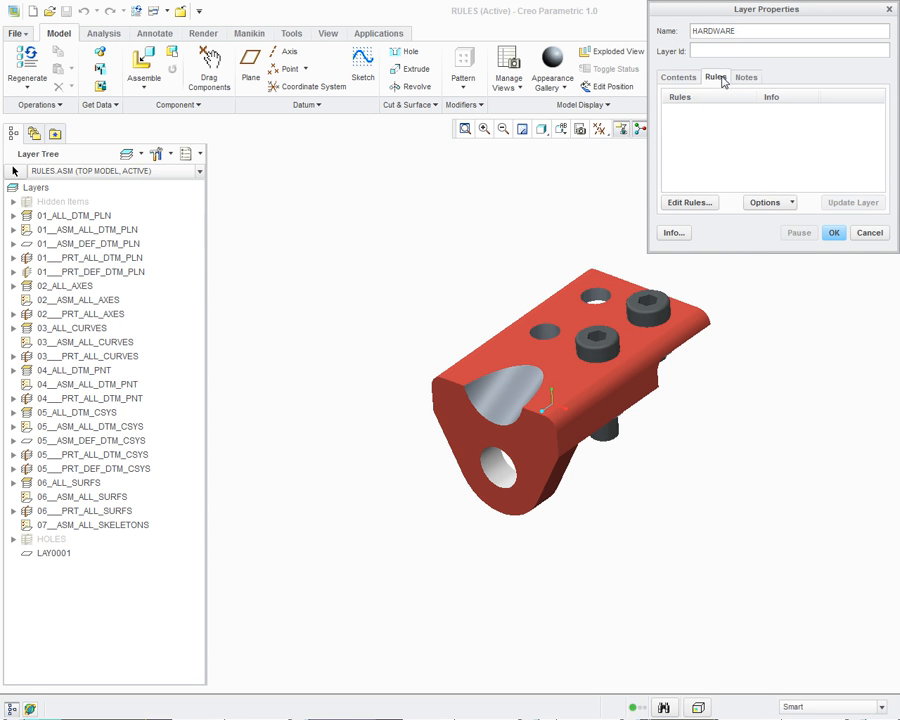
click(708, 202)
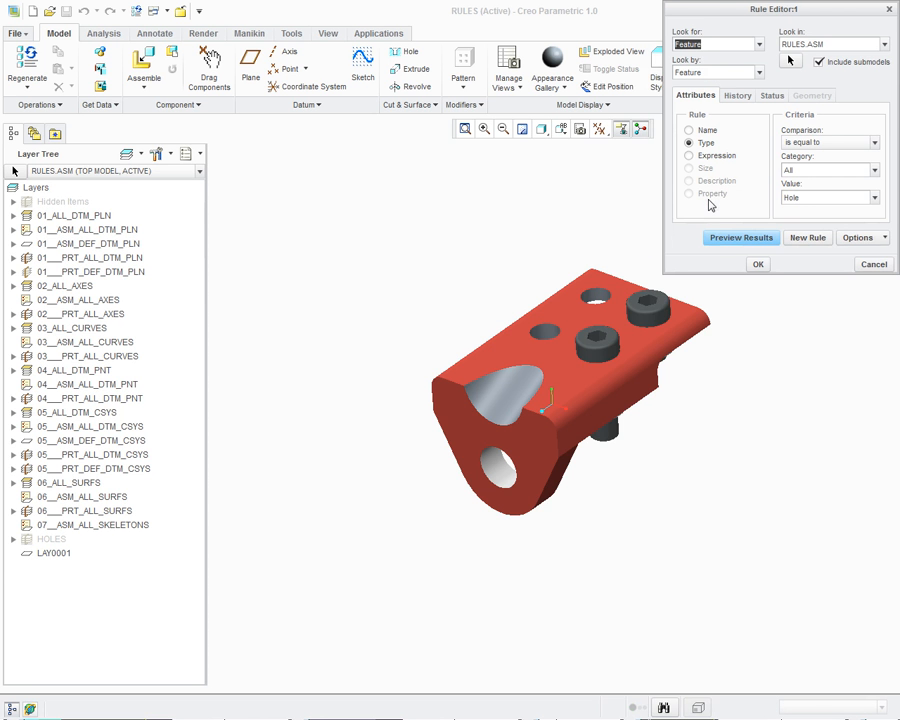
click(864, 238)
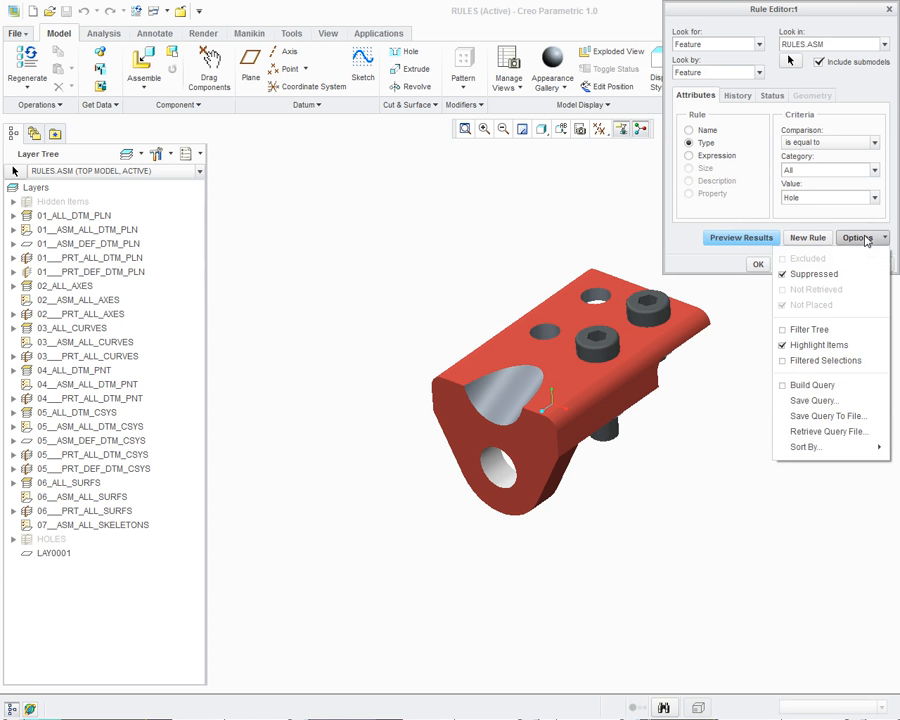
click(816, 388)
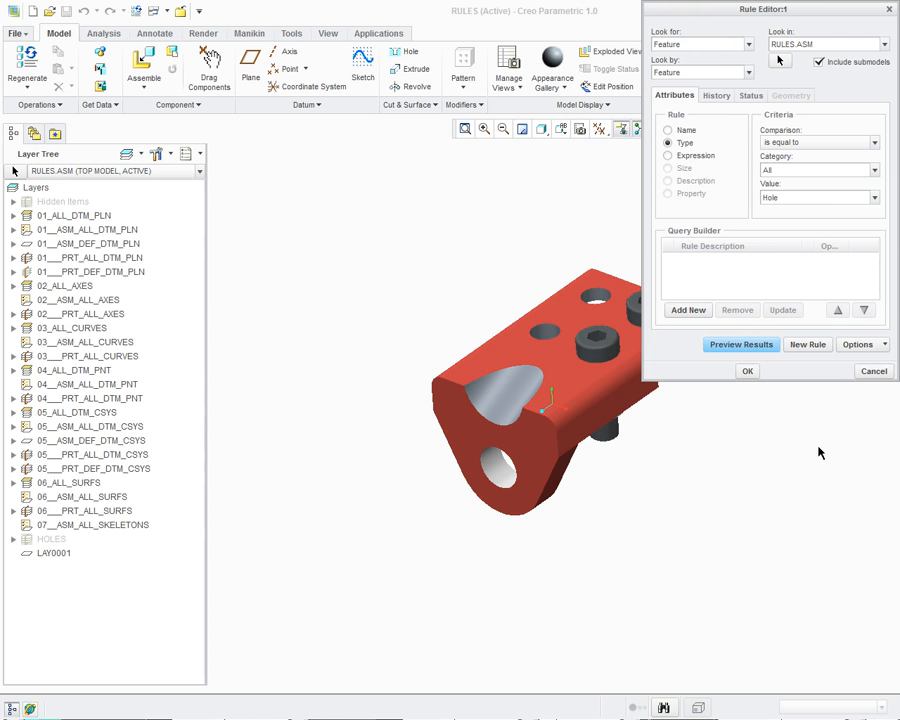
- Add a query rule that looks for components whose name is equal to BOLT*
click(748, 44)
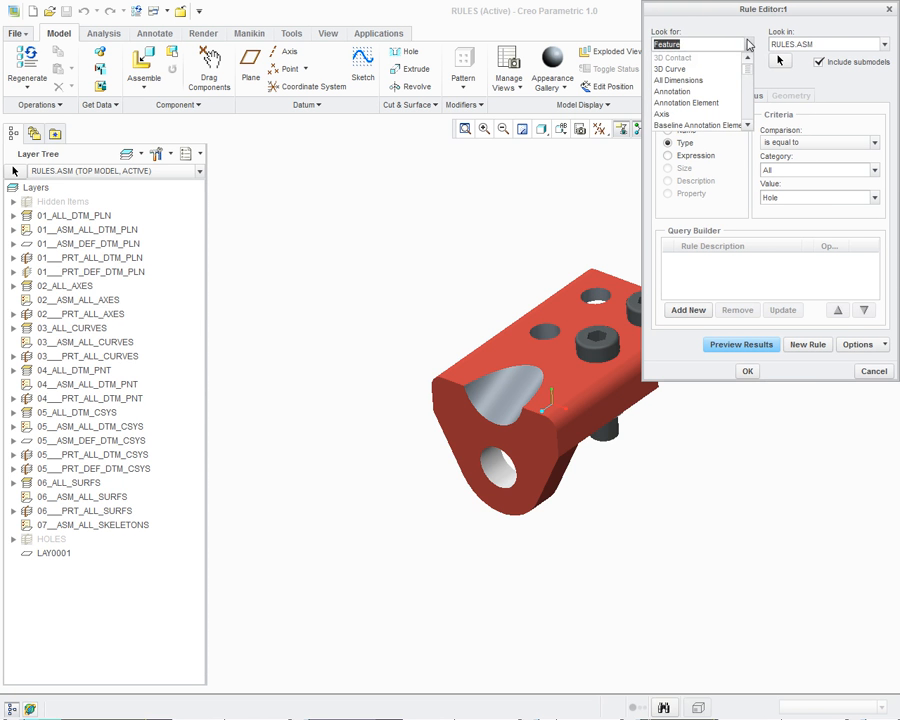
scroll(750, 80, down, 2)
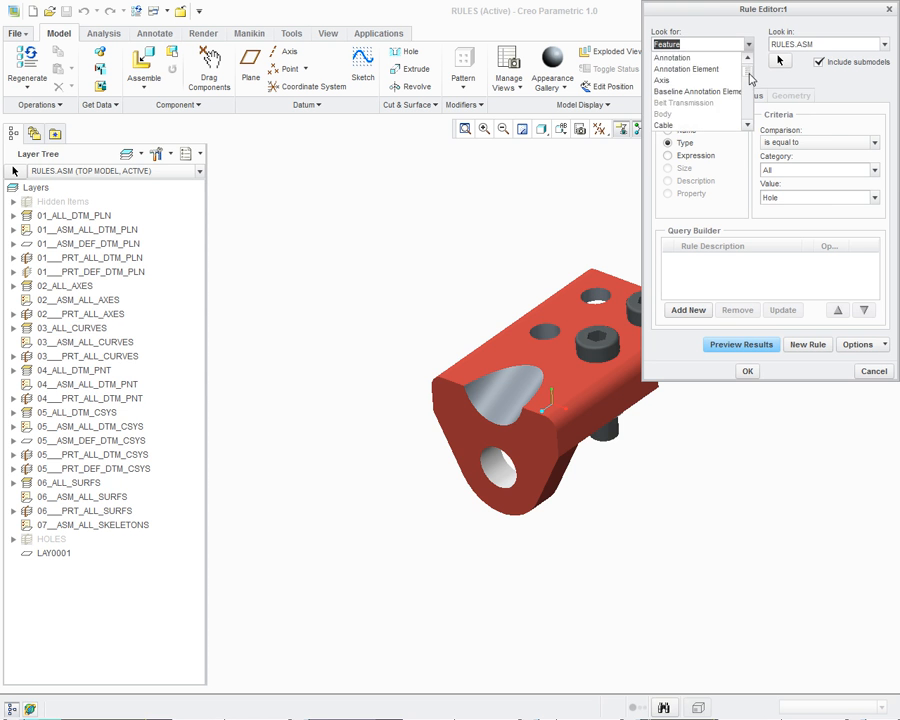
scroll(750, 80, down, 1)
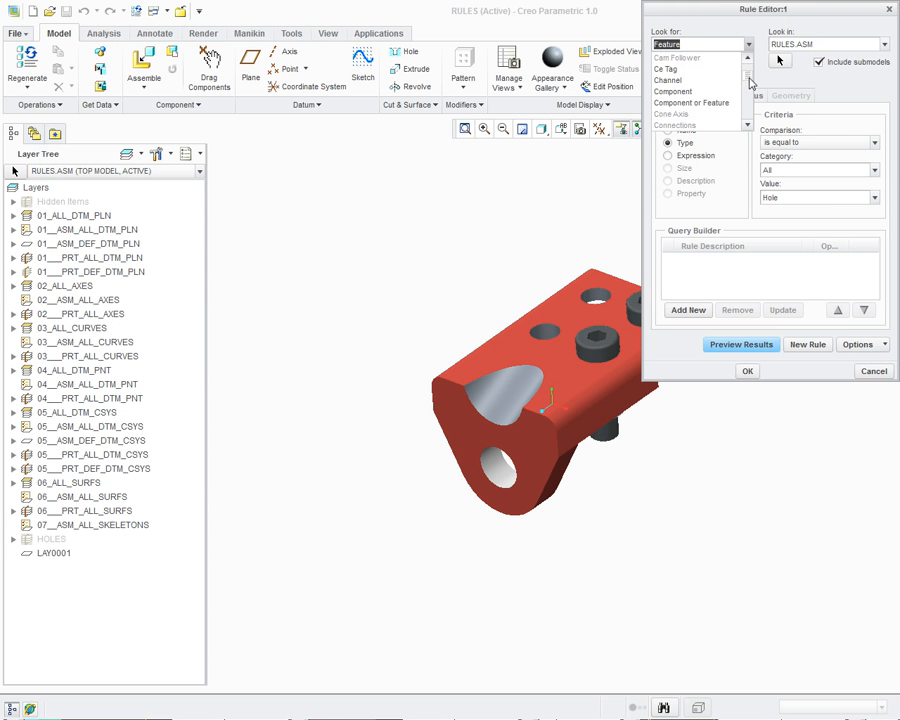
click(692, 93)
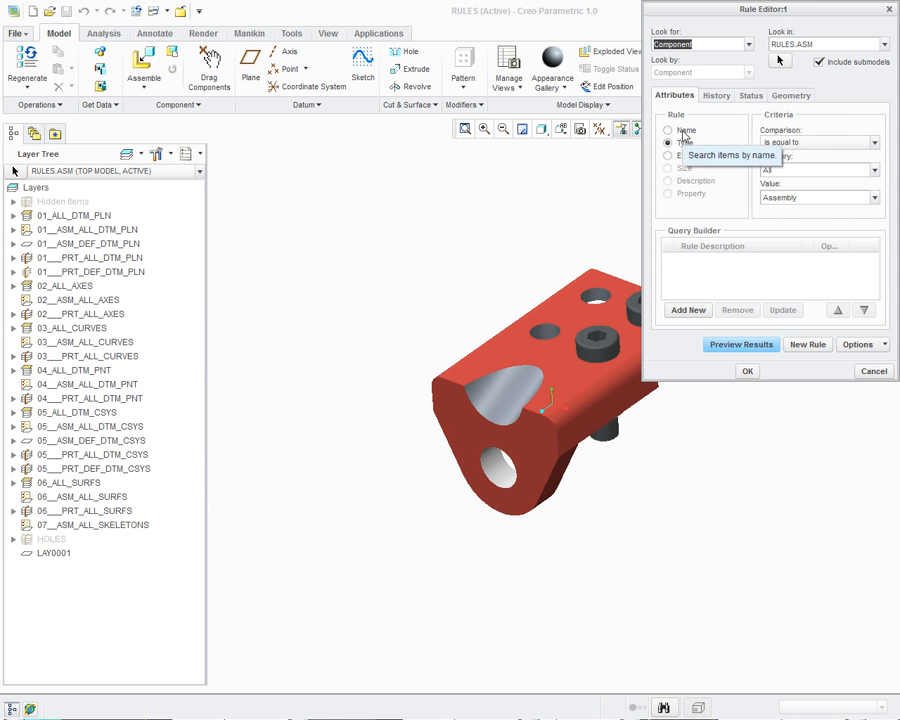
click(684, 132)
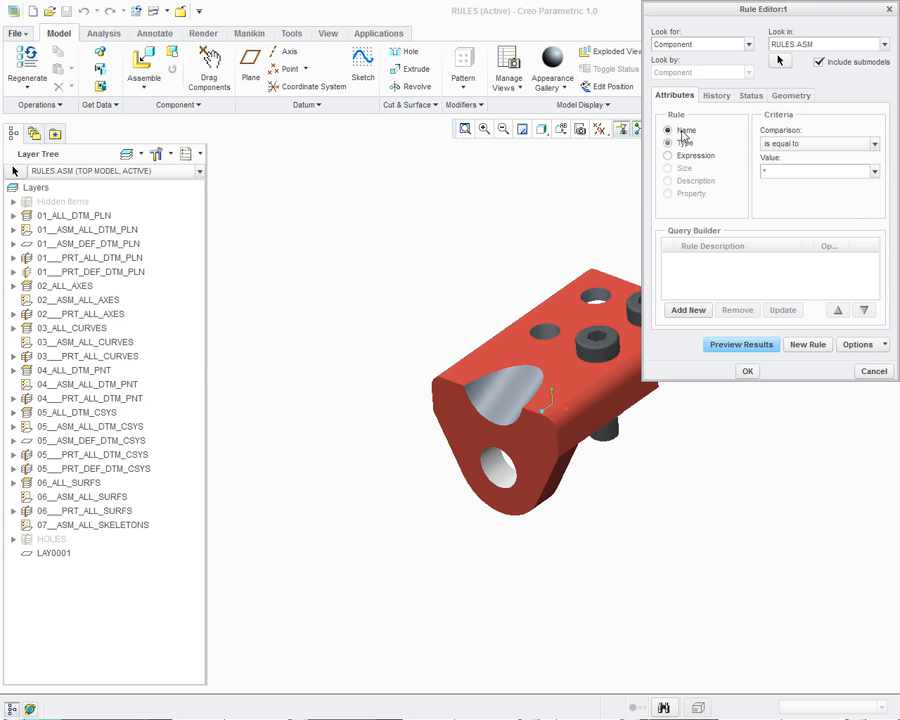
double_click(798, 172)
text(BOLT)
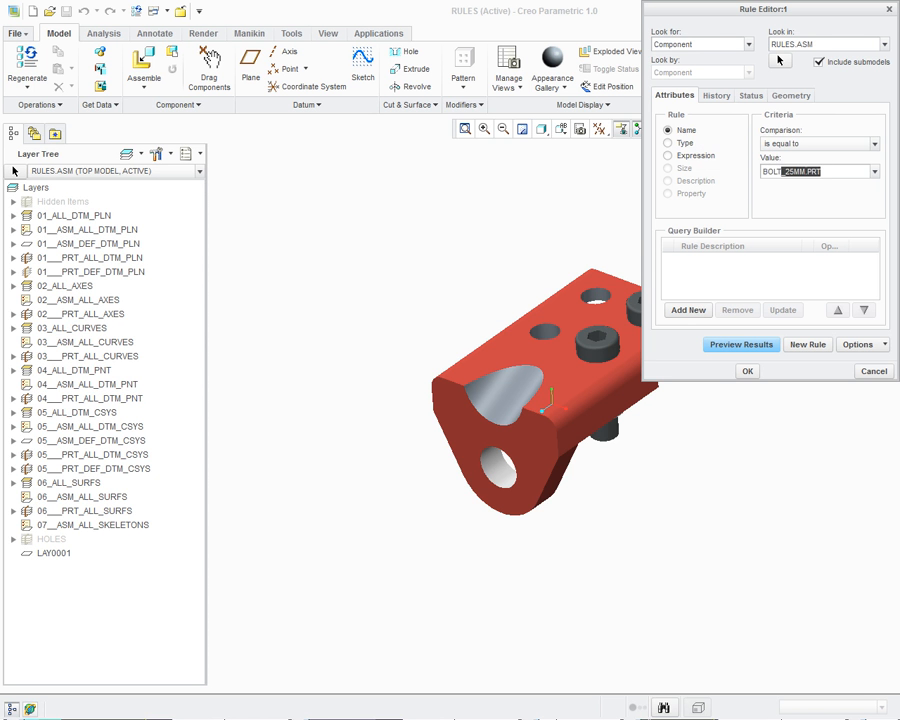
text(*)
click(680, 312)
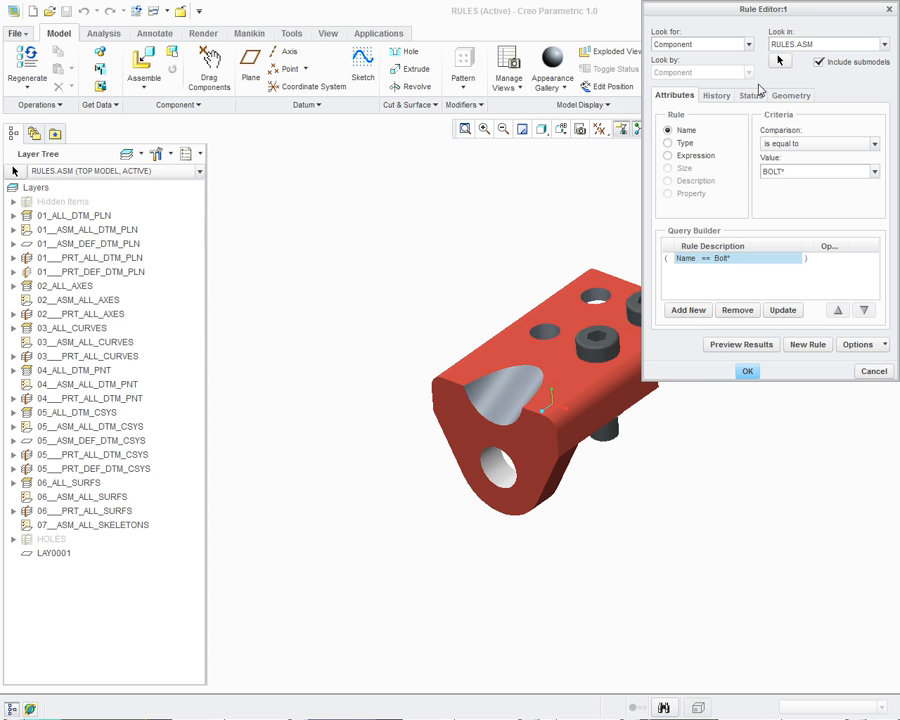
- Add a second query rule that looks for solid models with a relative size less than 0.2
click(747, 45)
drag(747, 65, 749, 110)
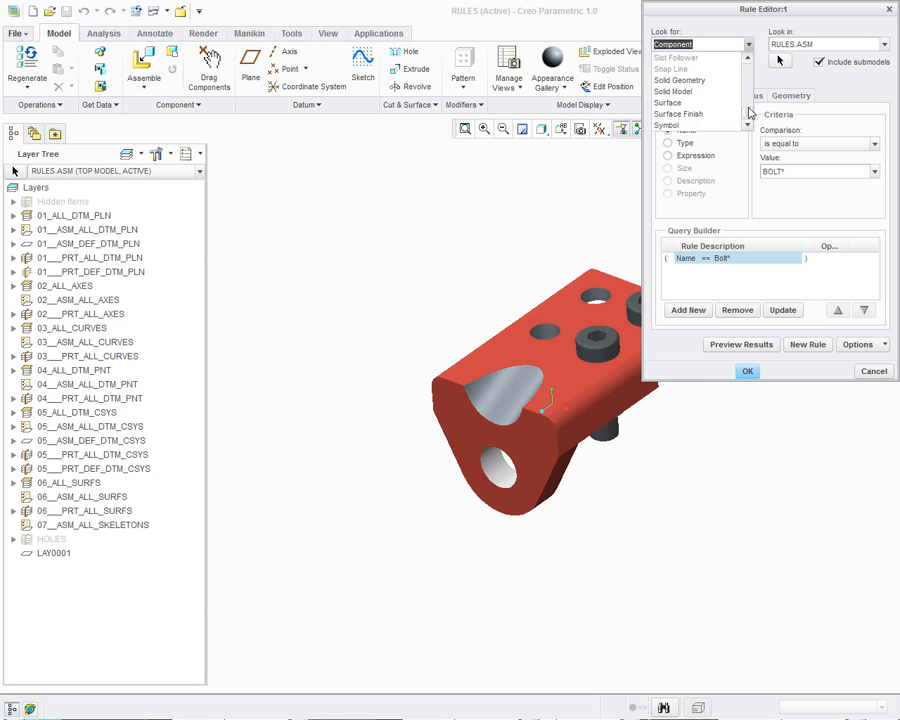
click(689, 89)
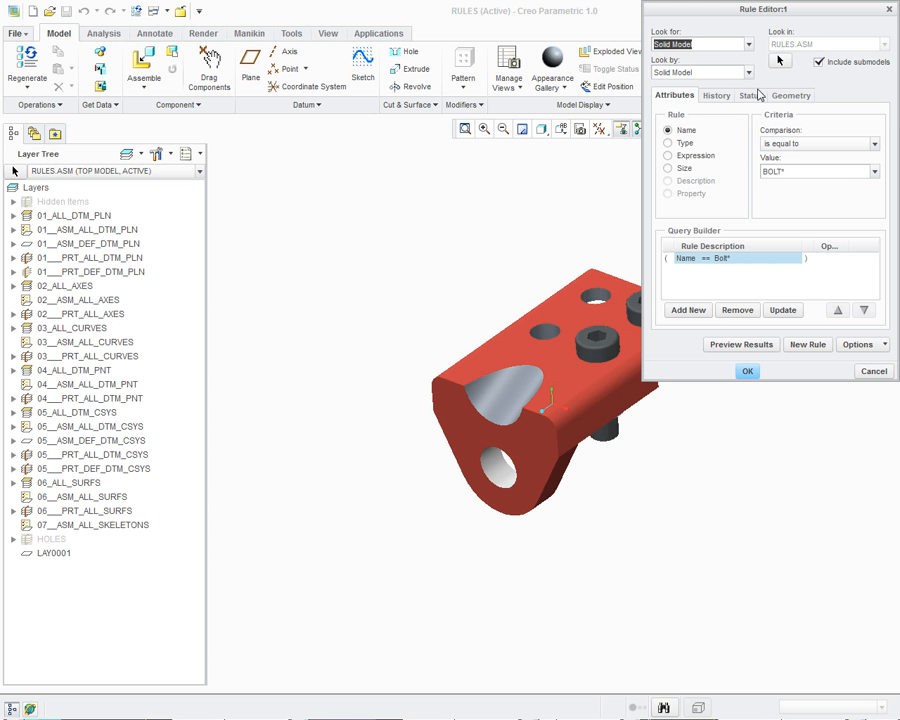
click(668, 169)
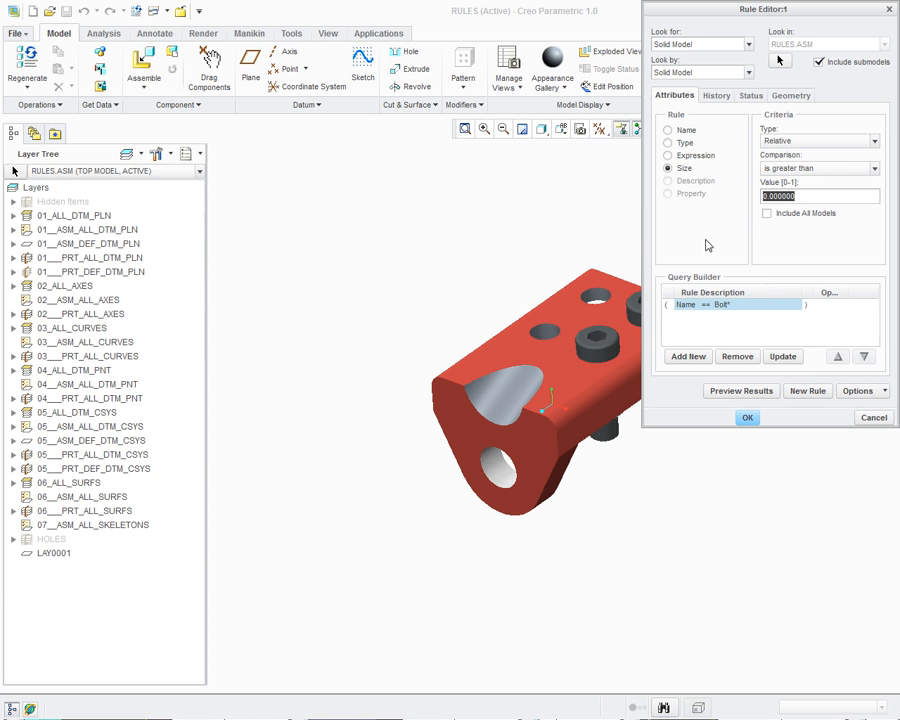
click(838, 169)
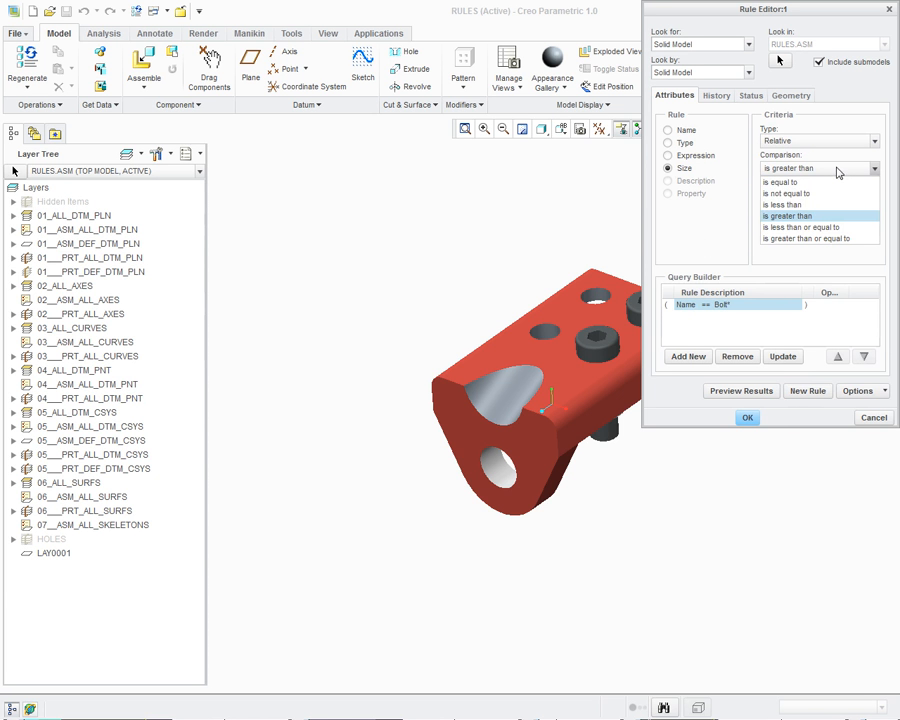
click(822, 205)
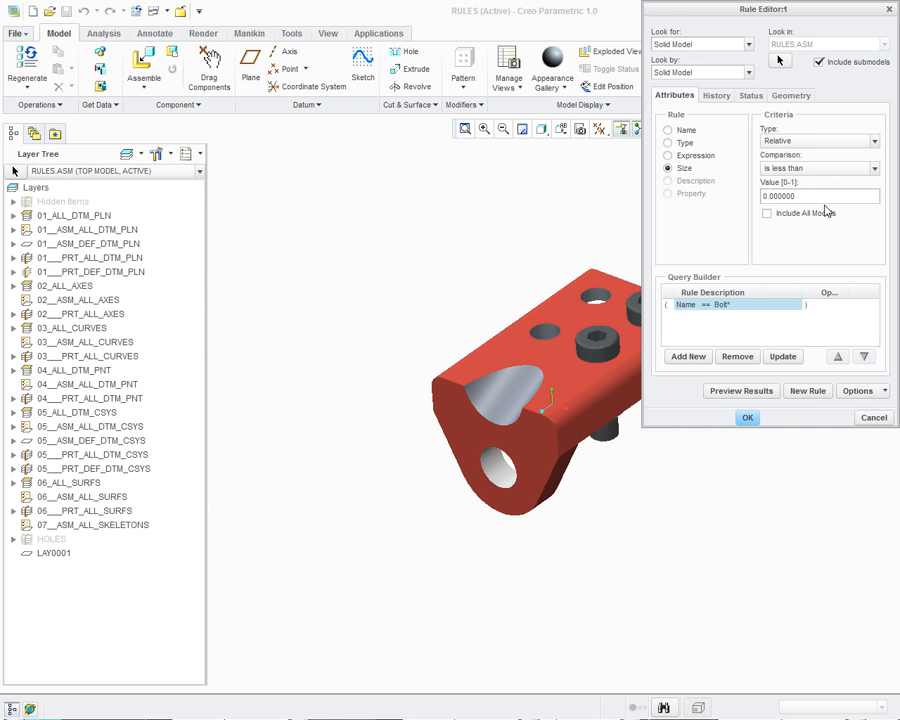
double_click(797, 196)
key(BackSpace)
text(.2)
key(Return)
click(689, 357)
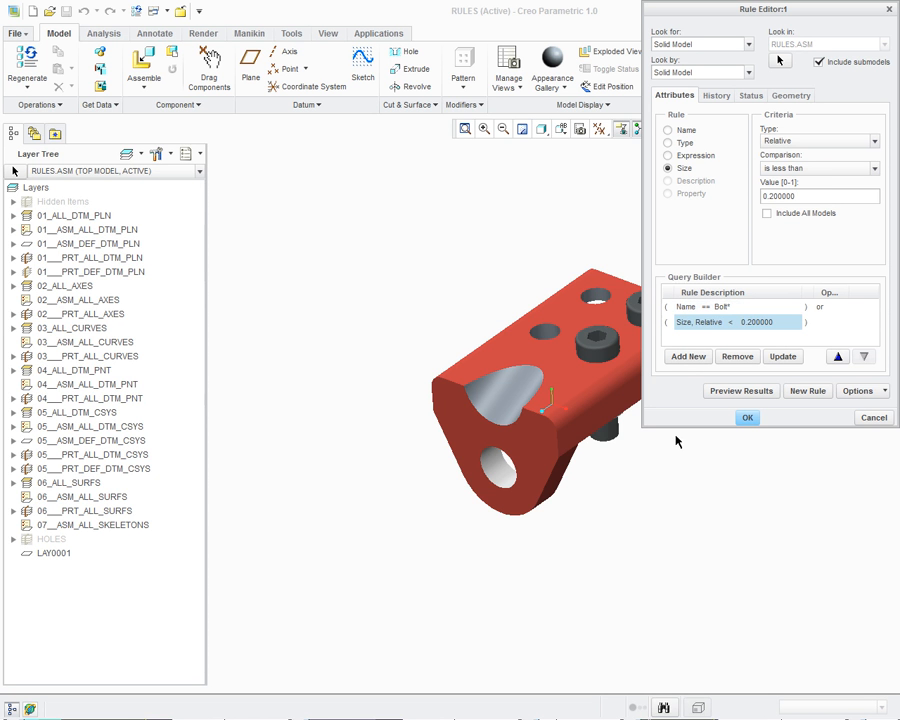
- Preview the results of the combined rules, accept them, and finish the HARDWARE layer with its rules set as associative
click(741, 391)
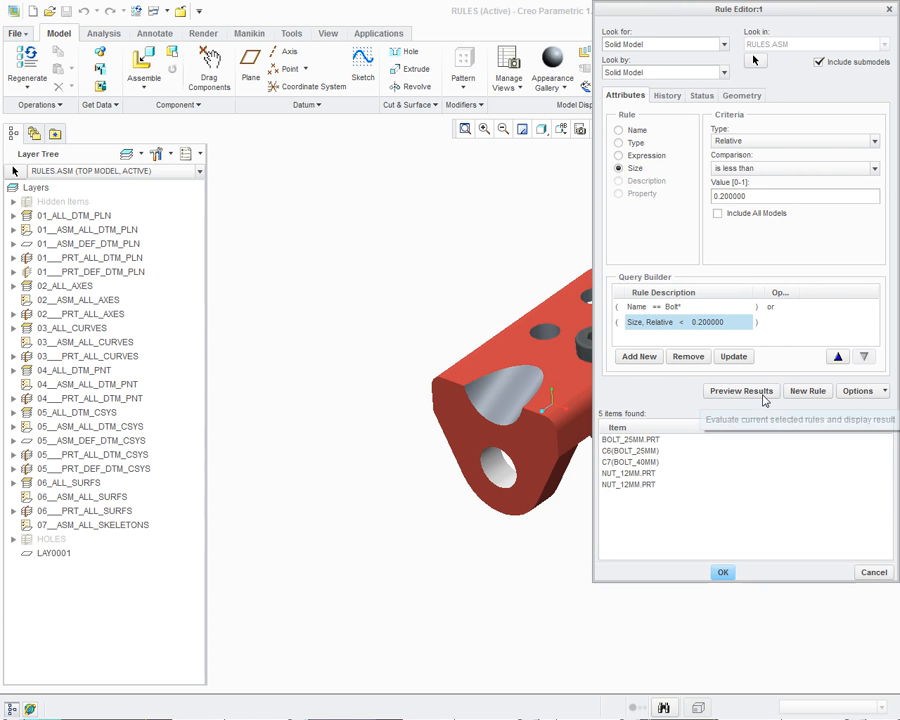
click(724, 572)
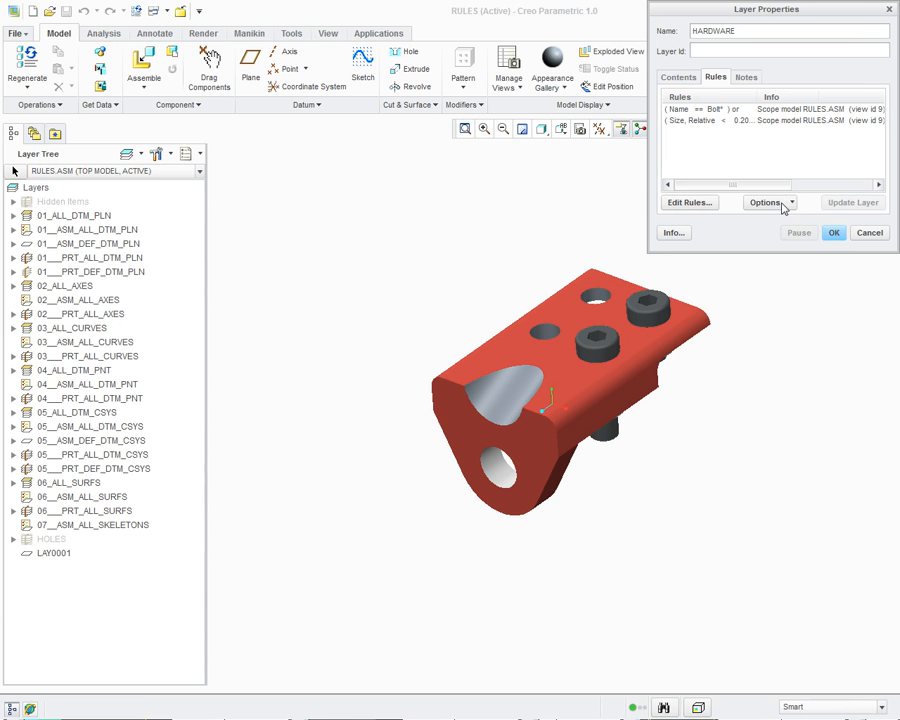
click(786, 204)
click(782, 221)
click(836, 234)
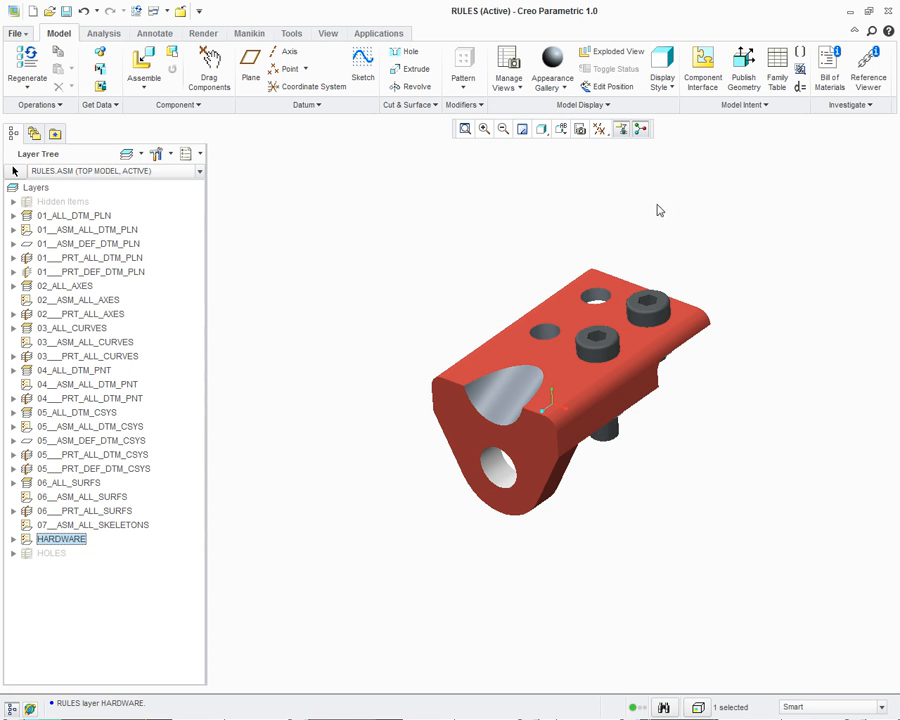
- Hide the HARDWARE layer and repaint the view
right_click(46, 544)
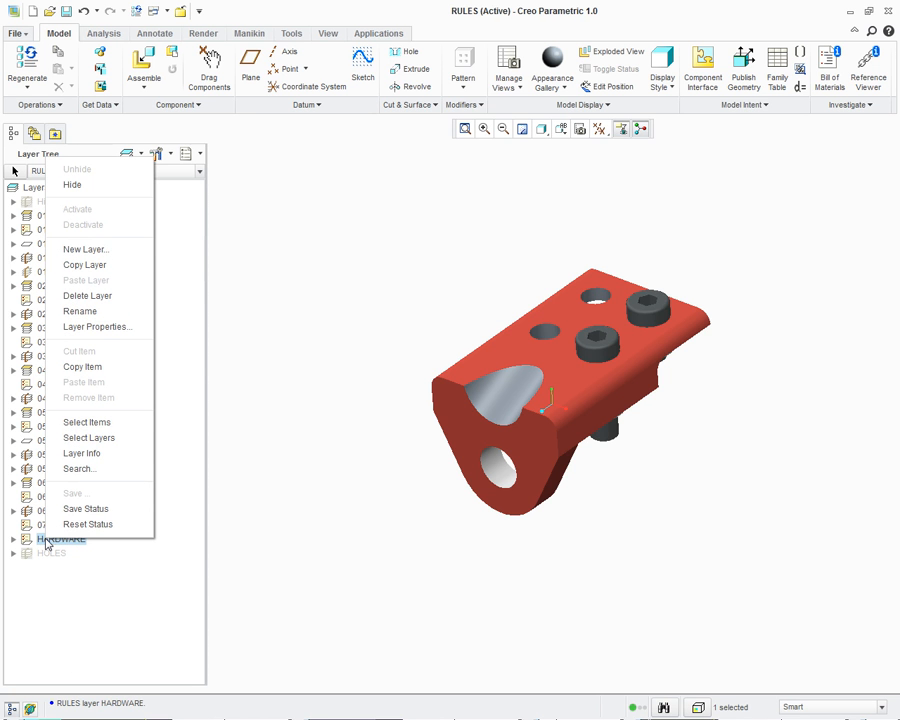
click(99, 188)
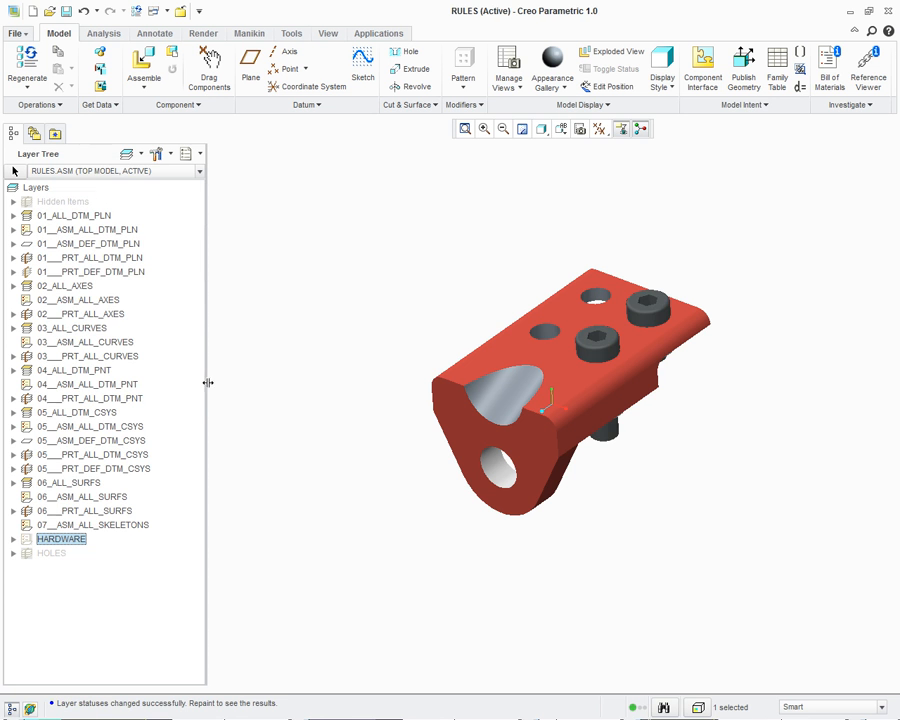
click(523, 132)
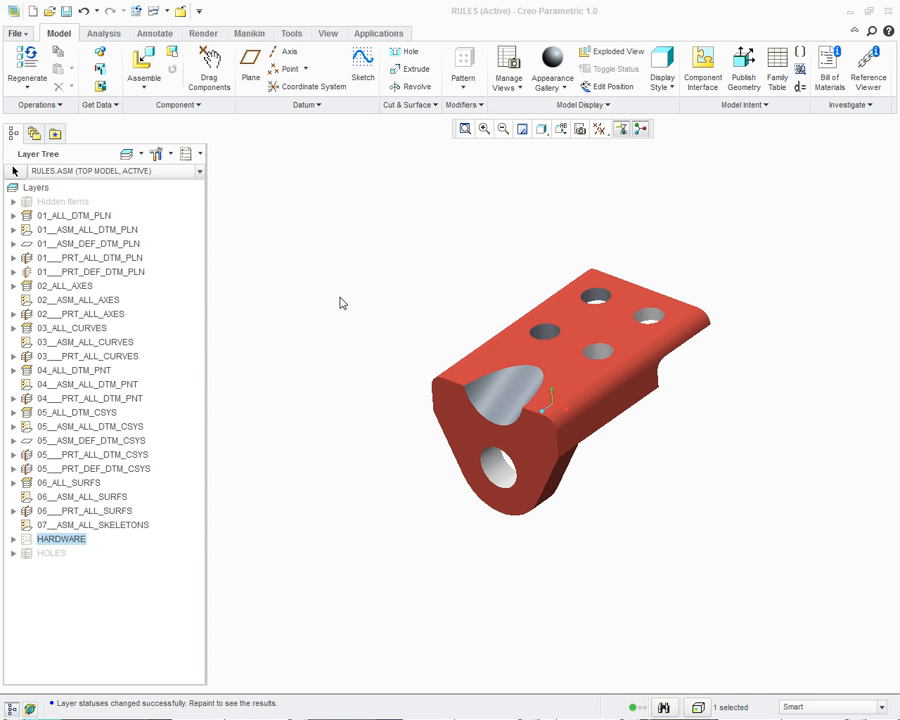
- Bring bolt_20dia.prt into the assembly and make its shank coincident with the large hole in the bracket's front face
click(143, 66)
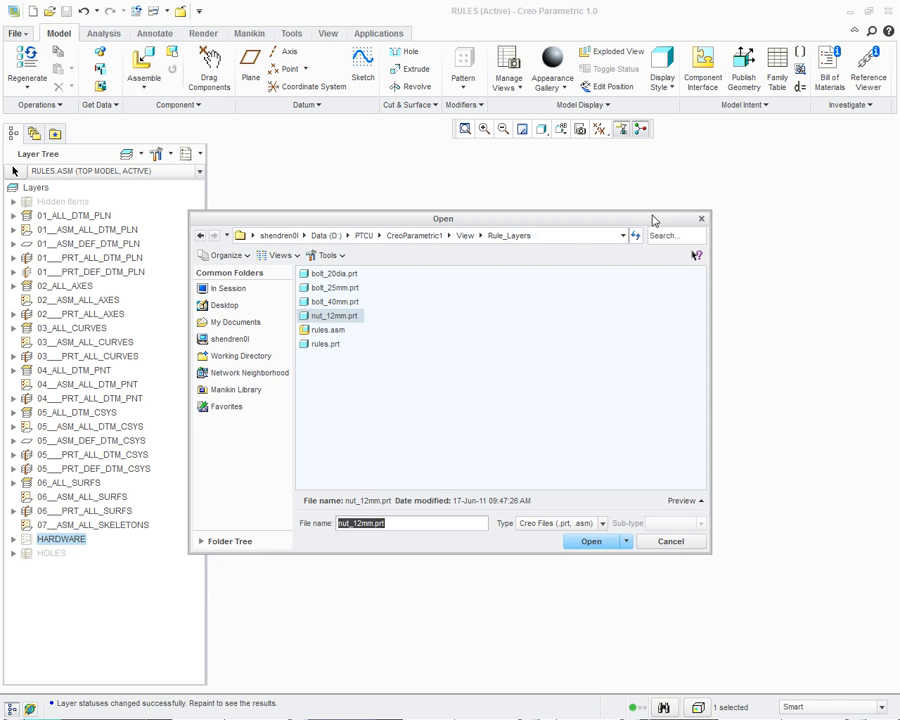
click(344, 275)
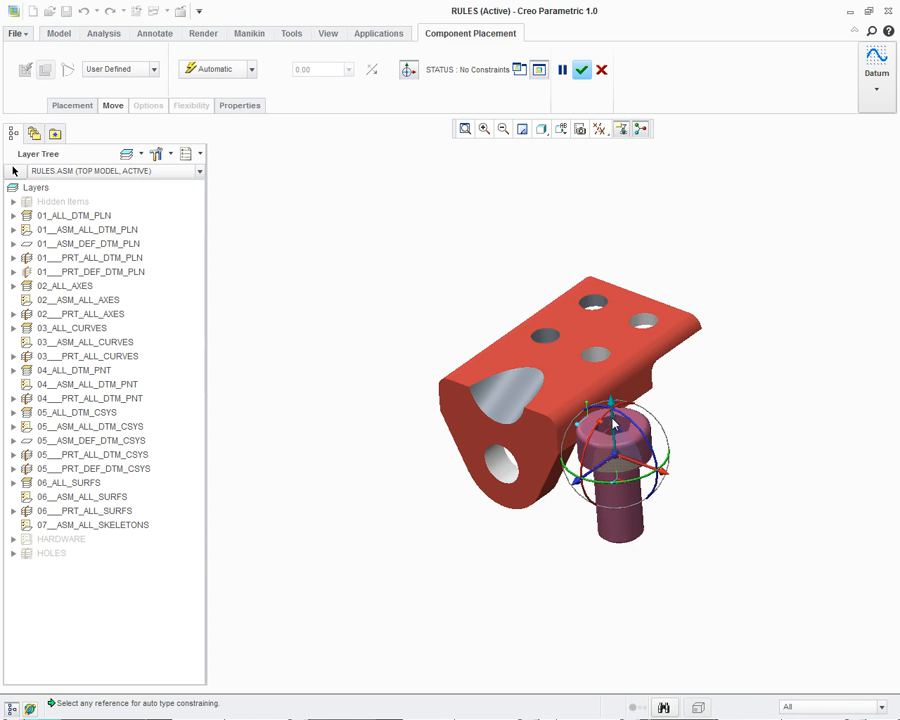
drag(614, 424, 615, 480)
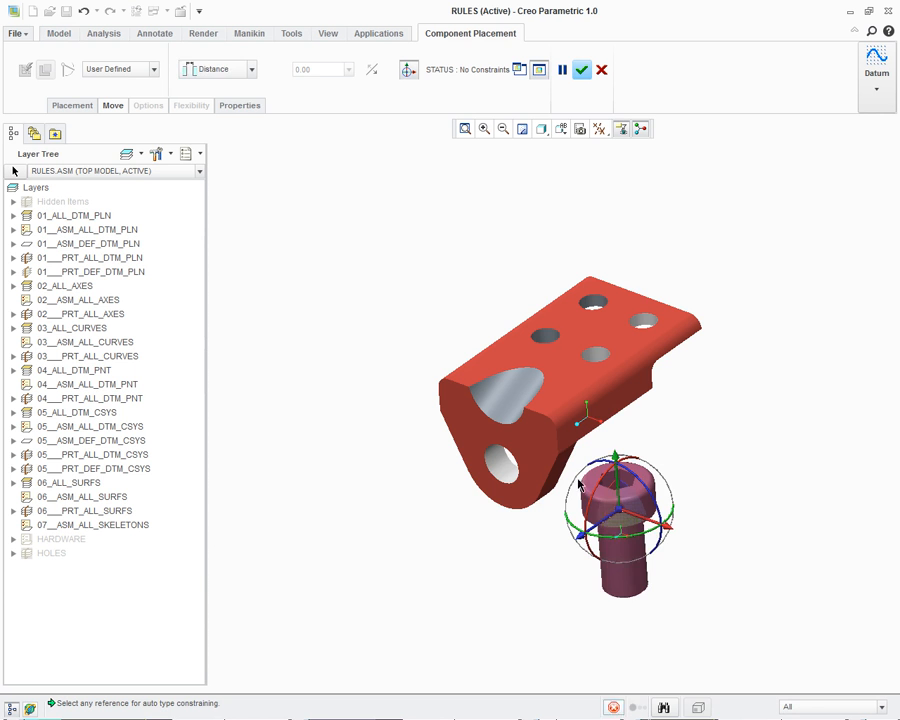
click(628, 552)
click(498, 464)
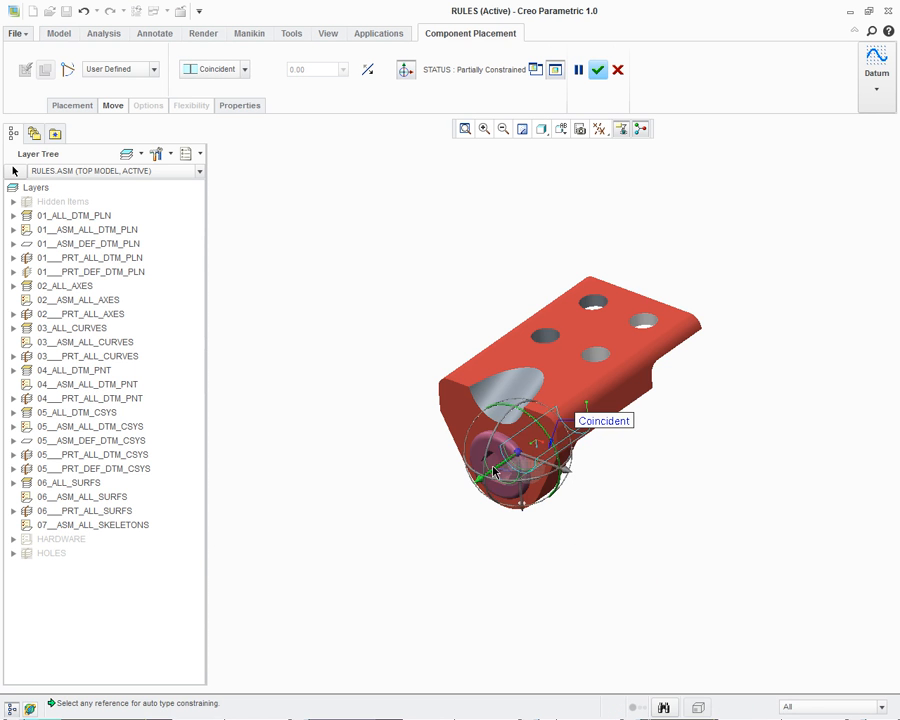
- Make the underside of the bolt's head coincident with the bracket's front face and complete the placement
mouse_move(480, 479)
mouse_down()
mouse_move(421, 519)
mouse_move(494, 484)
mouse_up()
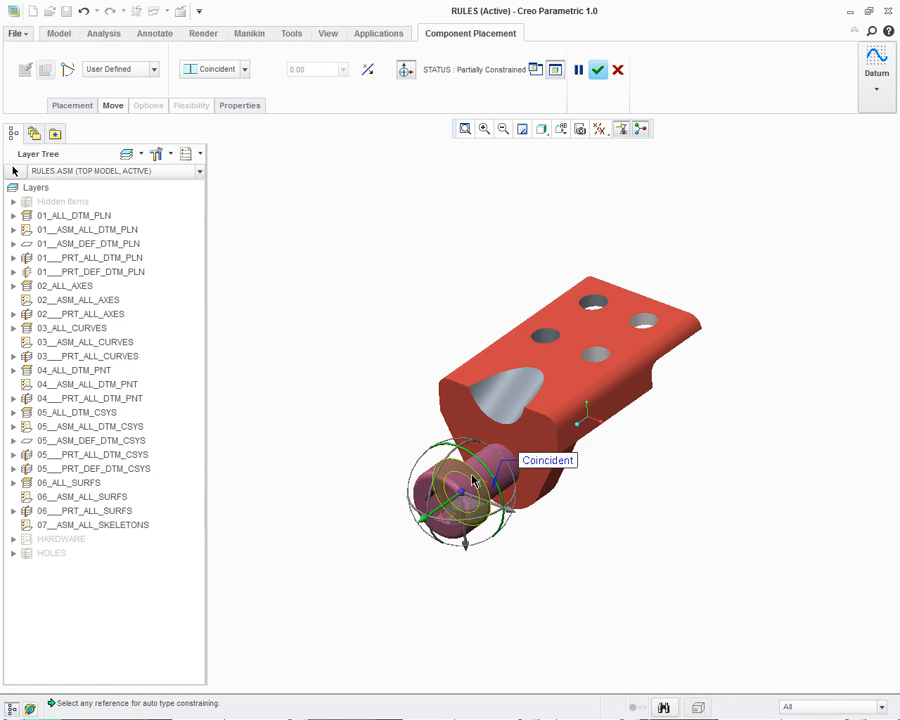
click(472, 475)
click(527, 424)
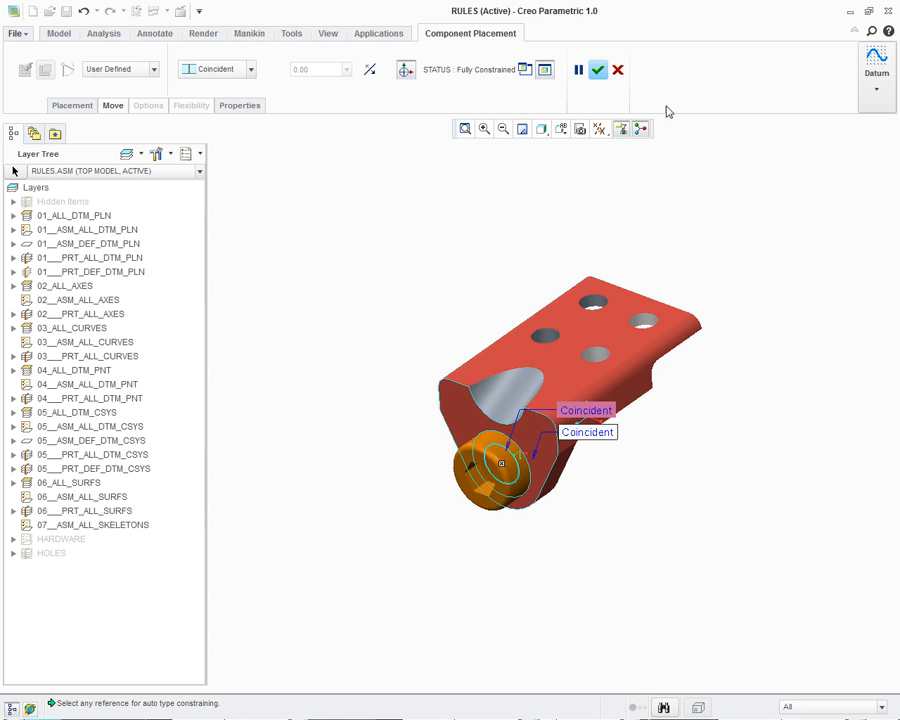
click(597, 69)
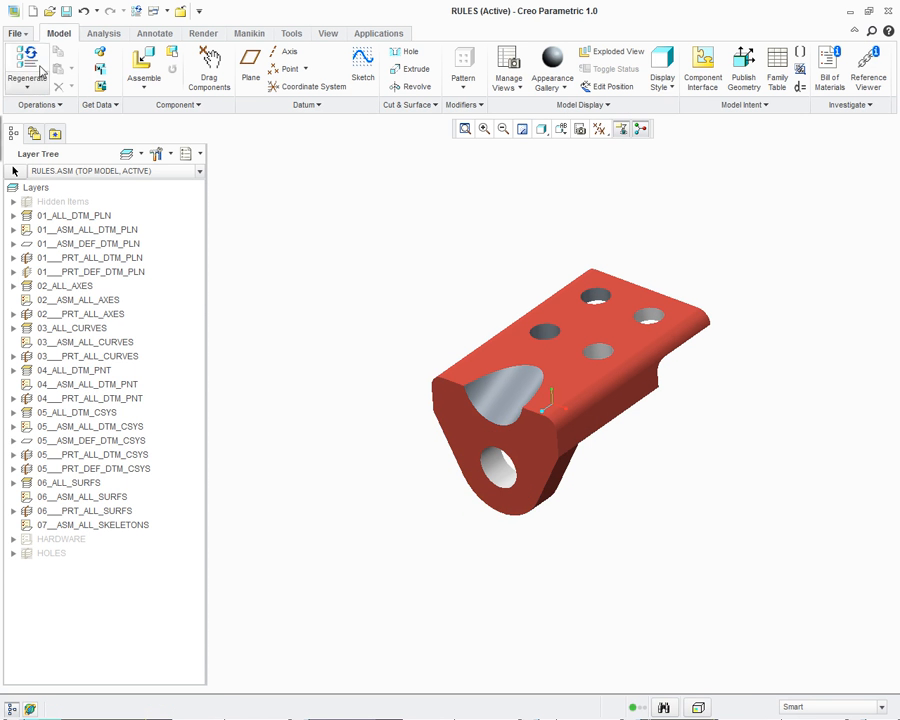